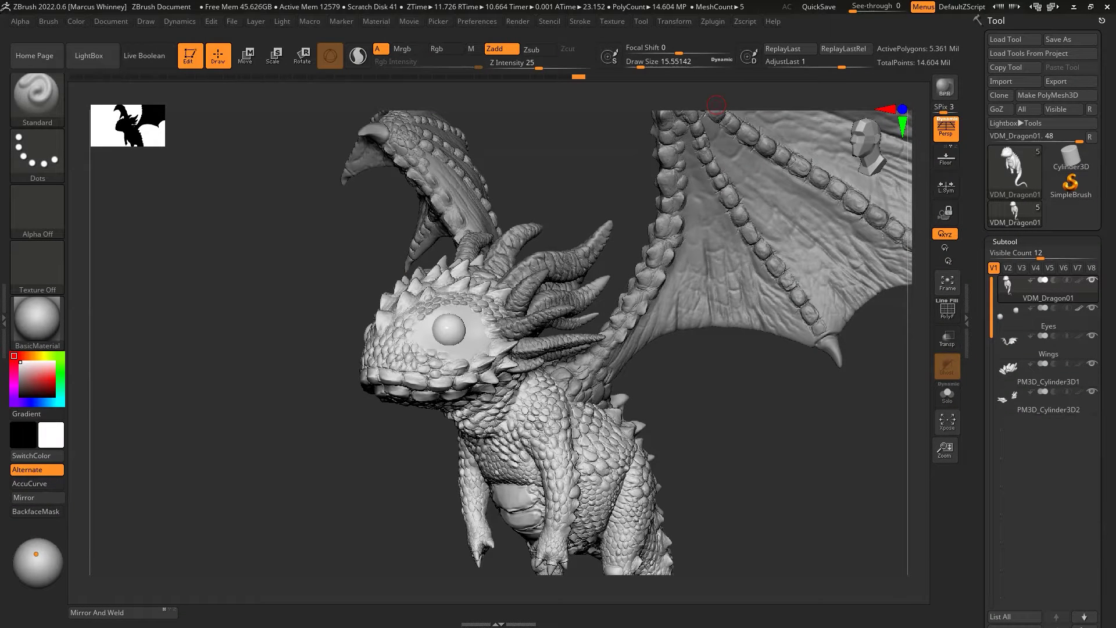
Step: Examine the dragon sculpt from several angles, both with only the body isolated and with every subtool shown
mouse_move(586, 168)
left_mouse_down()
mouse_move(738, 468)
mouse_move(735, 453)
mouse_move(750, 454)
mouse_move(777, 490)
mouse_move(840, 496)
mouse_move(814, 508)
mouse_move(762, 490)
mouse_move(822, 470)
left_mouse_up()
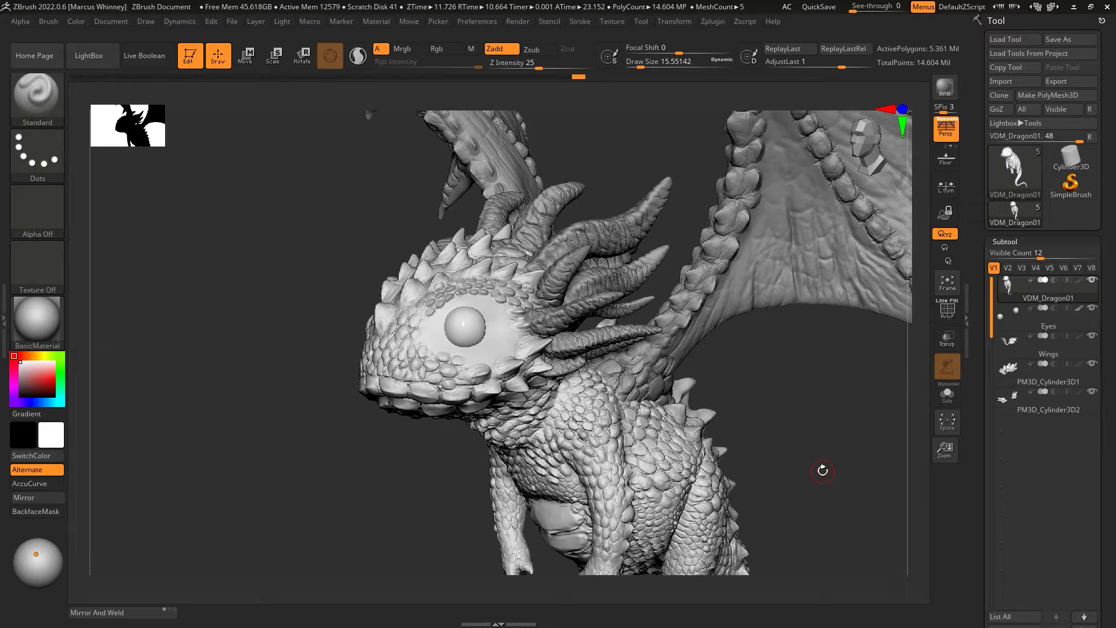
left_click_drag(766, 386, 771, 381)
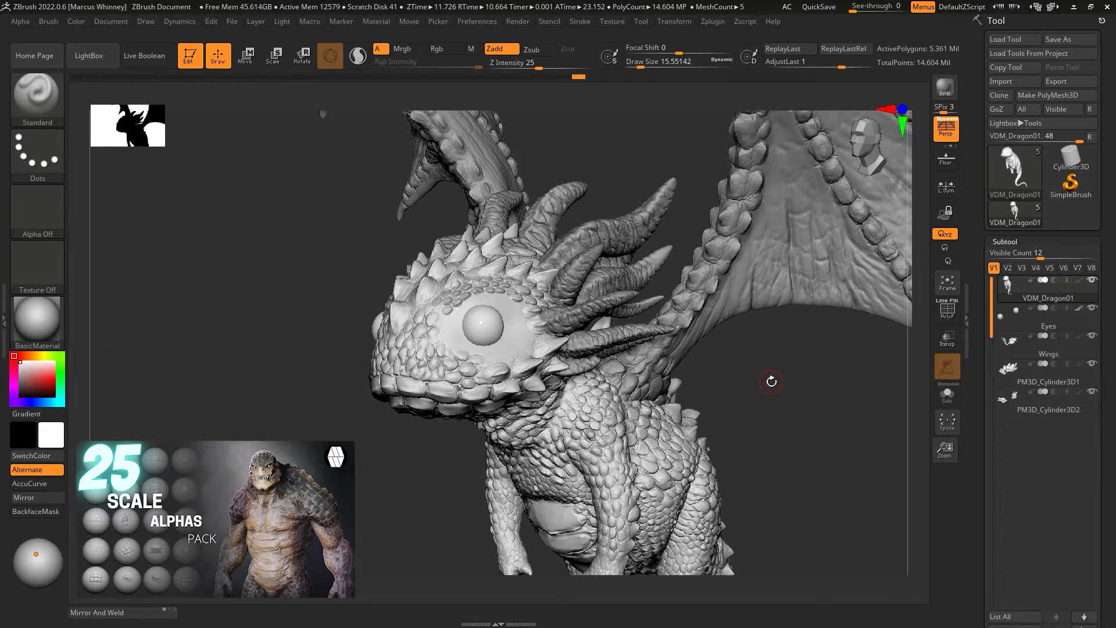
left_click_drag(740, 418, 760, 438)
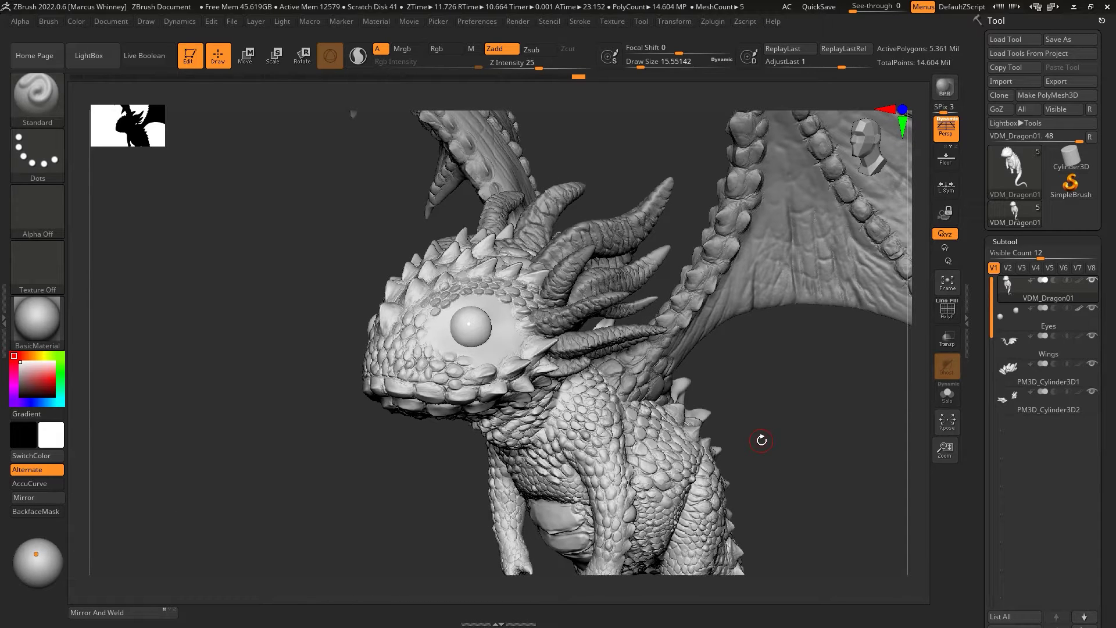
left_click_drag(760, 408, 795, 443)
left_click_drag(779, 371, 777, 403)
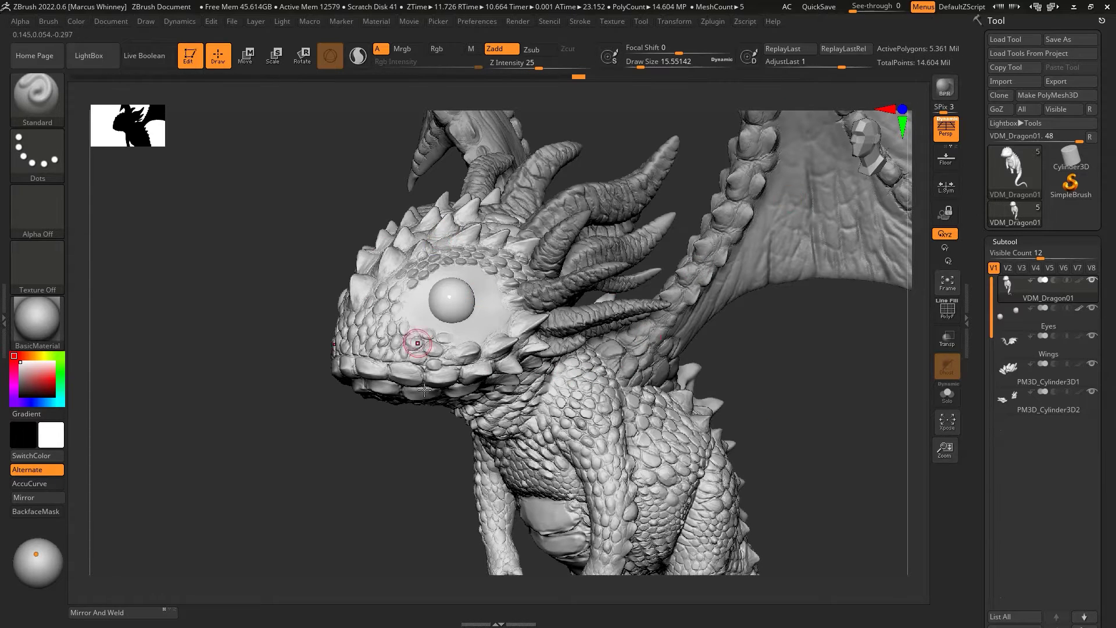
left_click(947, 393)
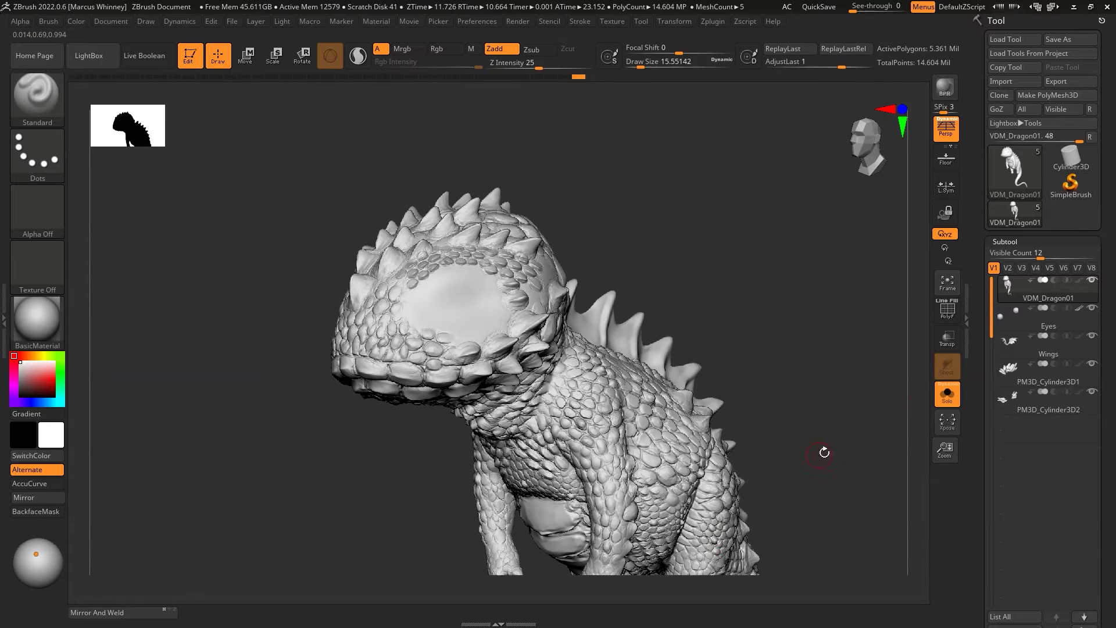
left_click_drag(822, 451, 822, 378)
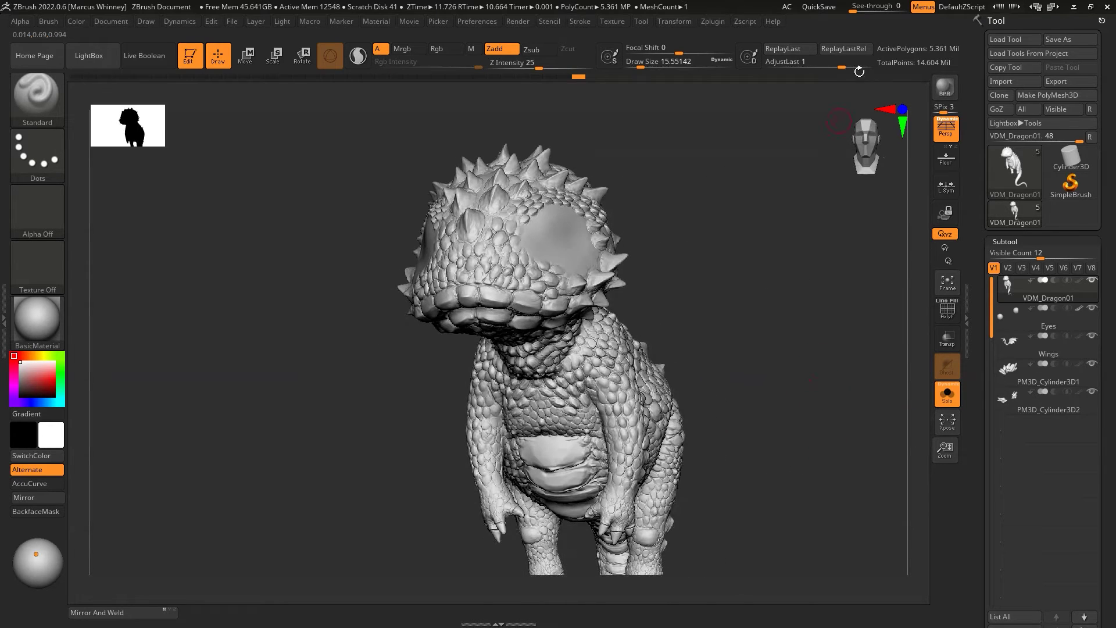
left_click(948, 401)
left_click_drag(776, 444, 817, 479)
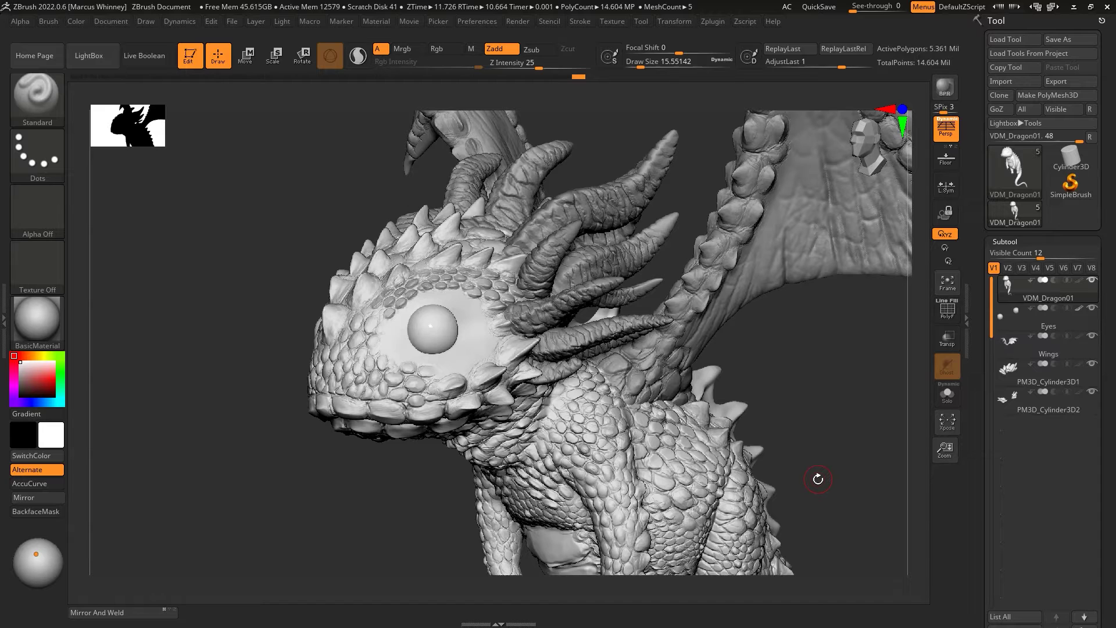
Step: Choose the 10_Eyes_VDM sculpting brush and pick its Eye_09 shape
left_click(47, 102)
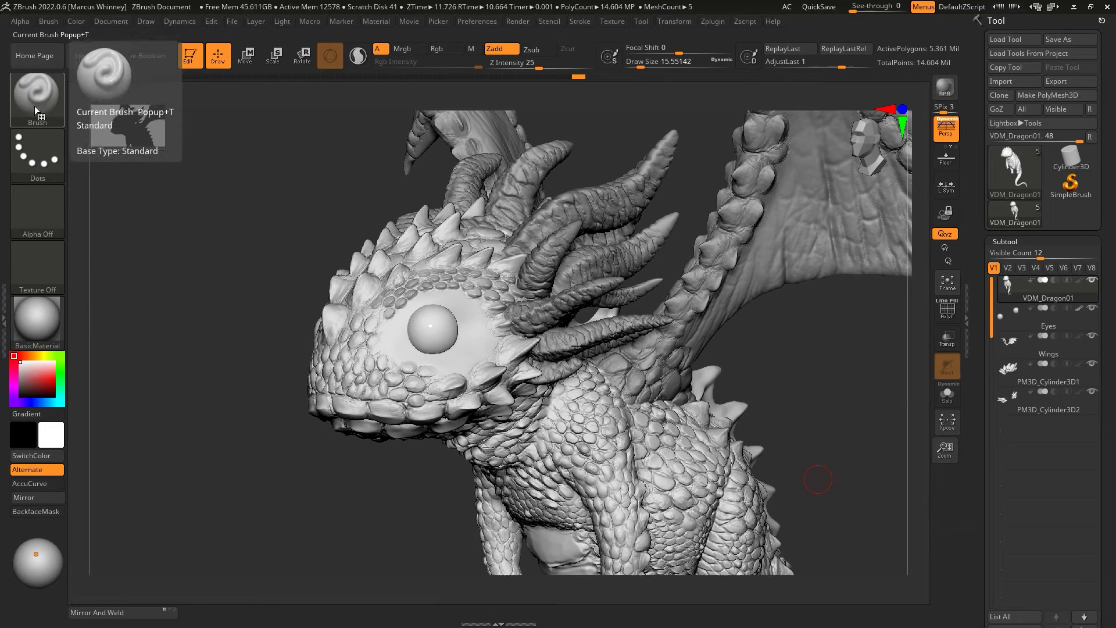
left_click(39, 101)
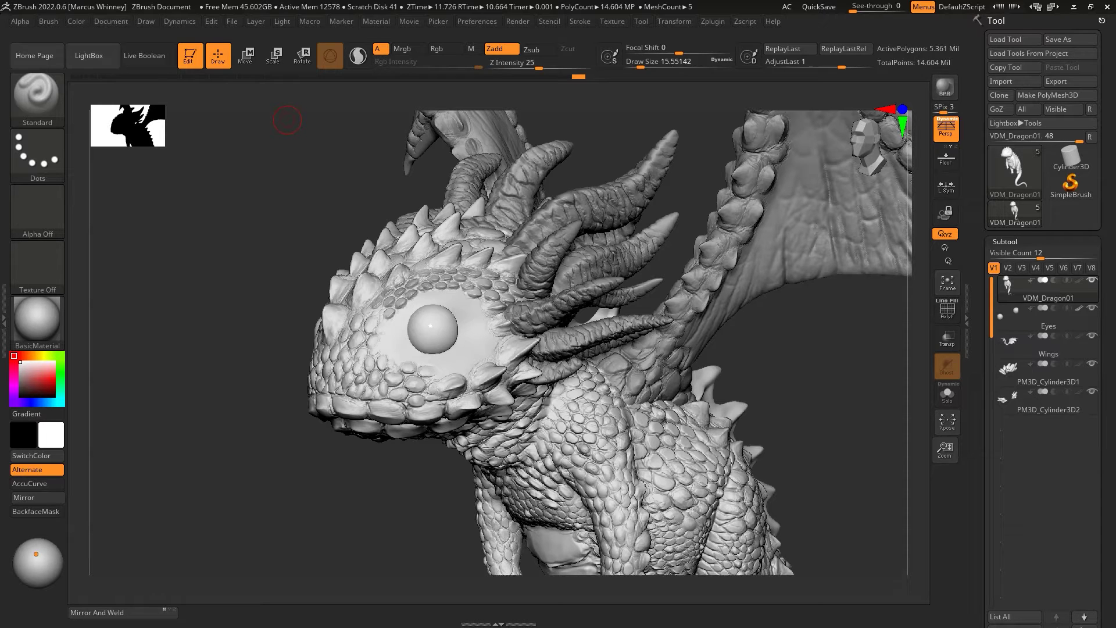
left_click(760, 354)
left_click(40, 98)
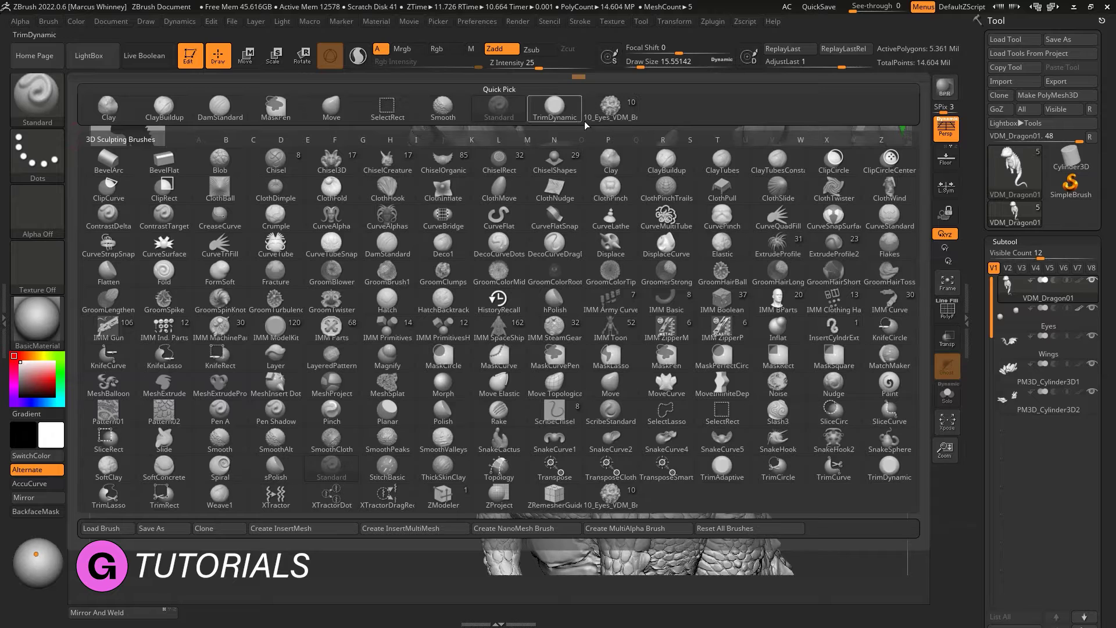
left_click(612, 107)
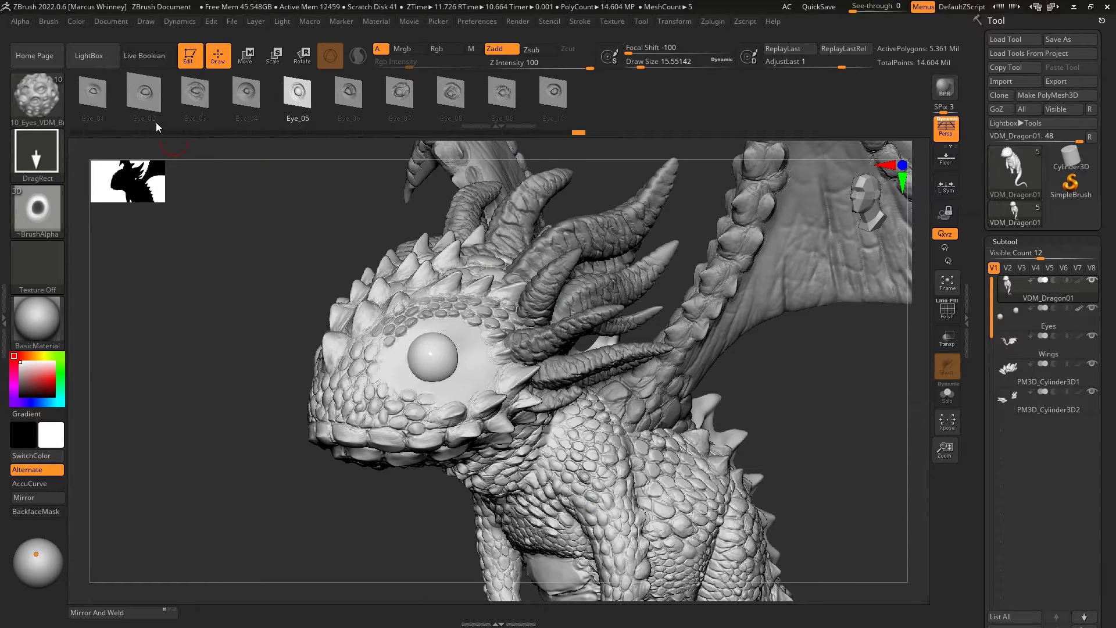
left_click_drag(774, 378, 857, 406)
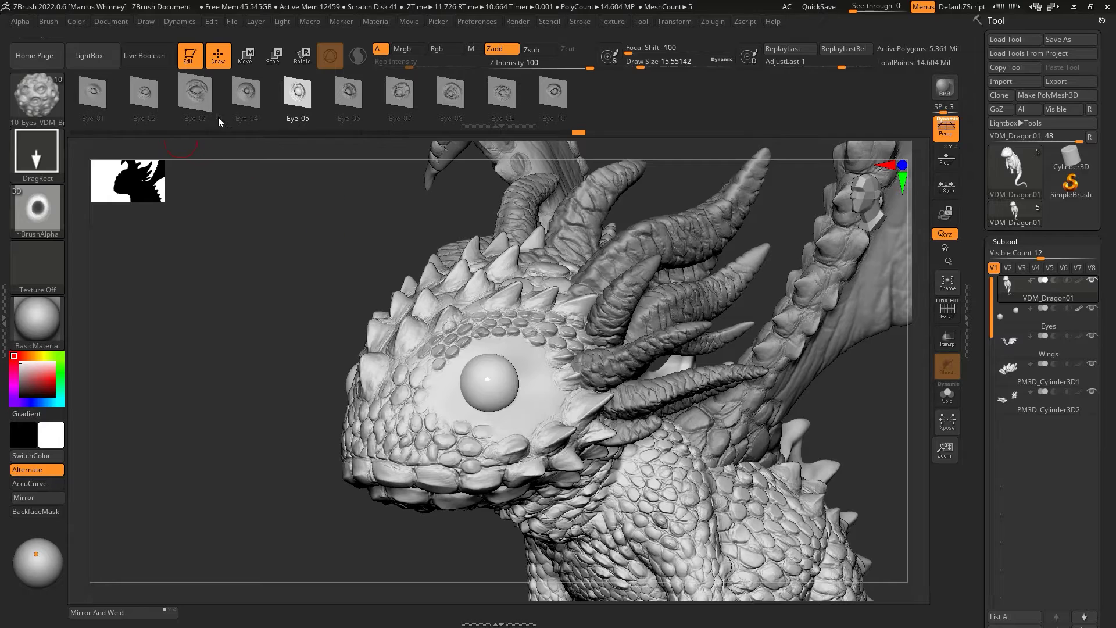
left_click(509, 96)
Step: Hide the Eyes subtool and stamp the Eye_09 shape over the smooth eye area on the dragon's head
left_click_drag(314, 274, 244, 247)
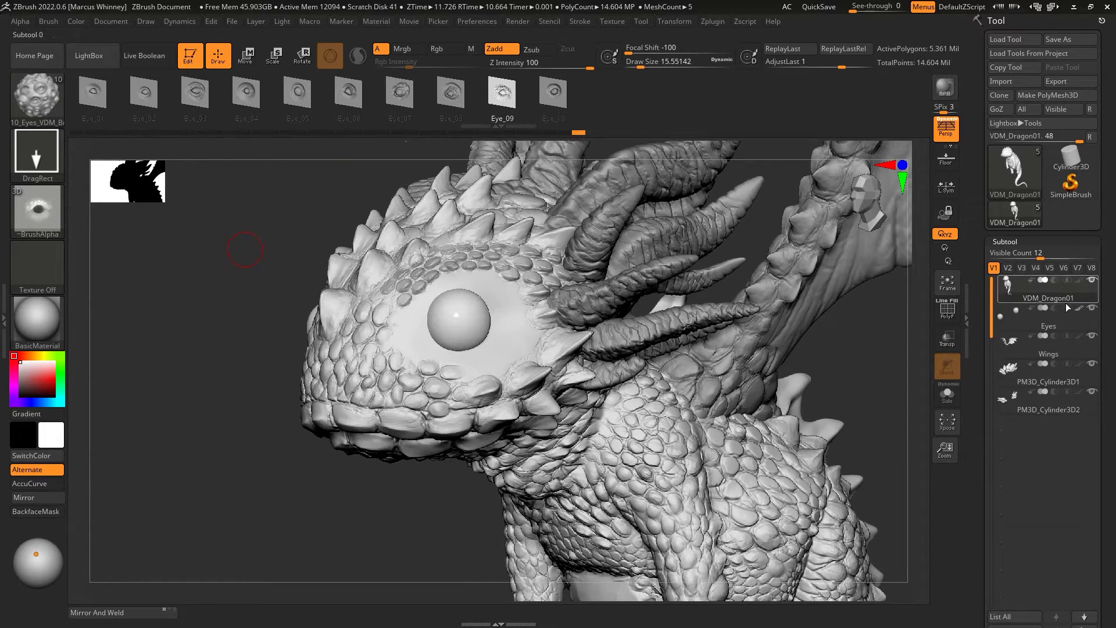
left_click(1092, 307)
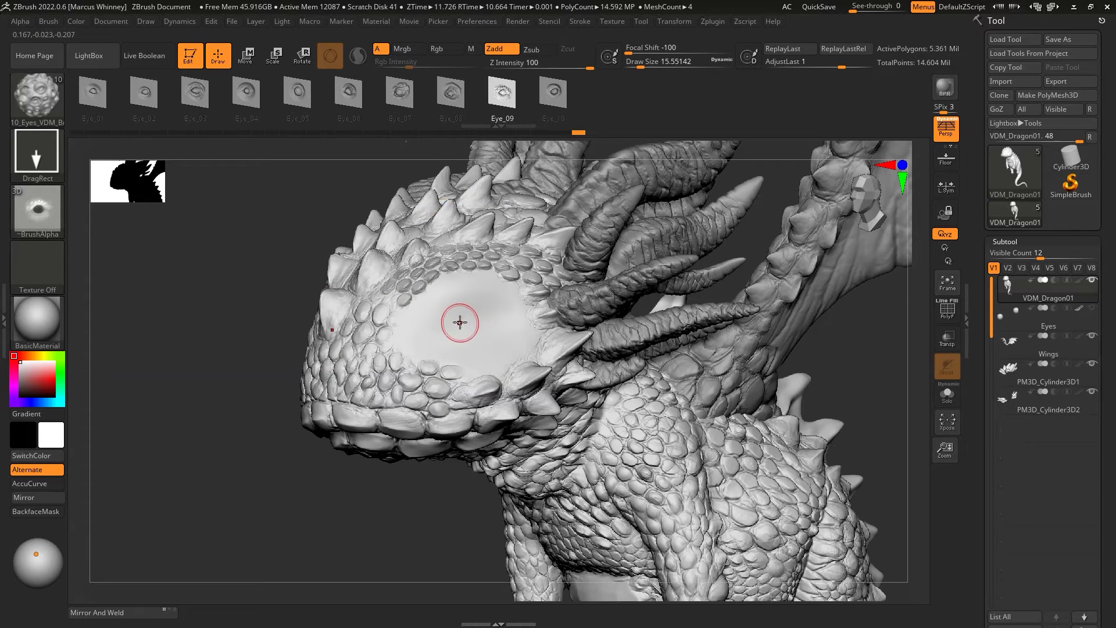
left_click_drag(459, 322, 470, 361)
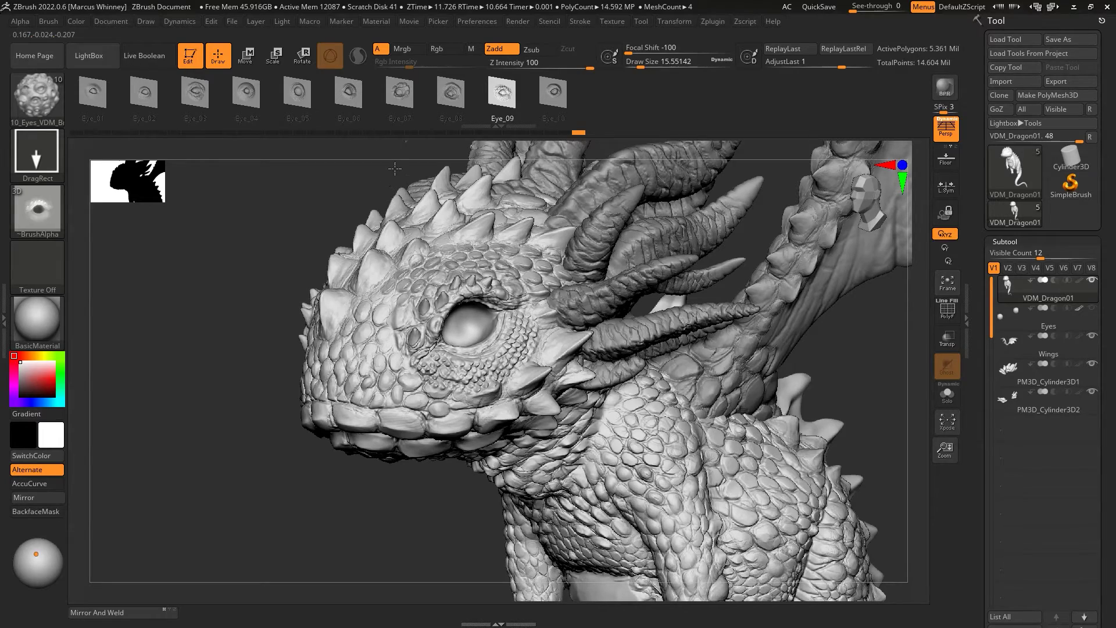
left_click_drag(370, 517, 498, 486)
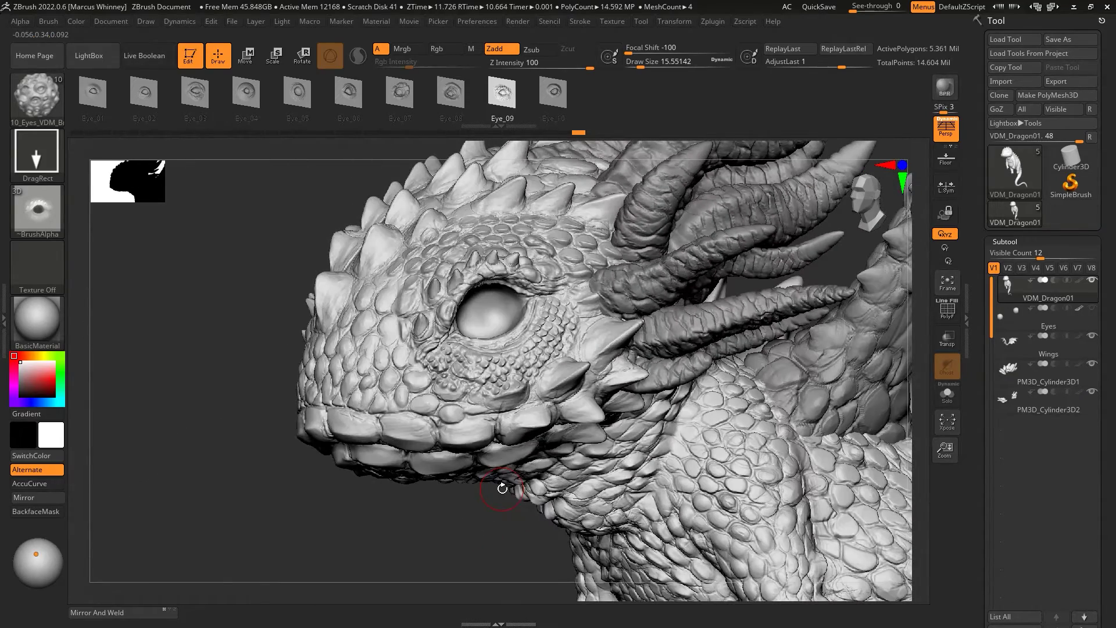
Step: Show the Eyes subtool with the new eyelids, and undo the Eye_09 stamp on the head
left_click(1095, 310)
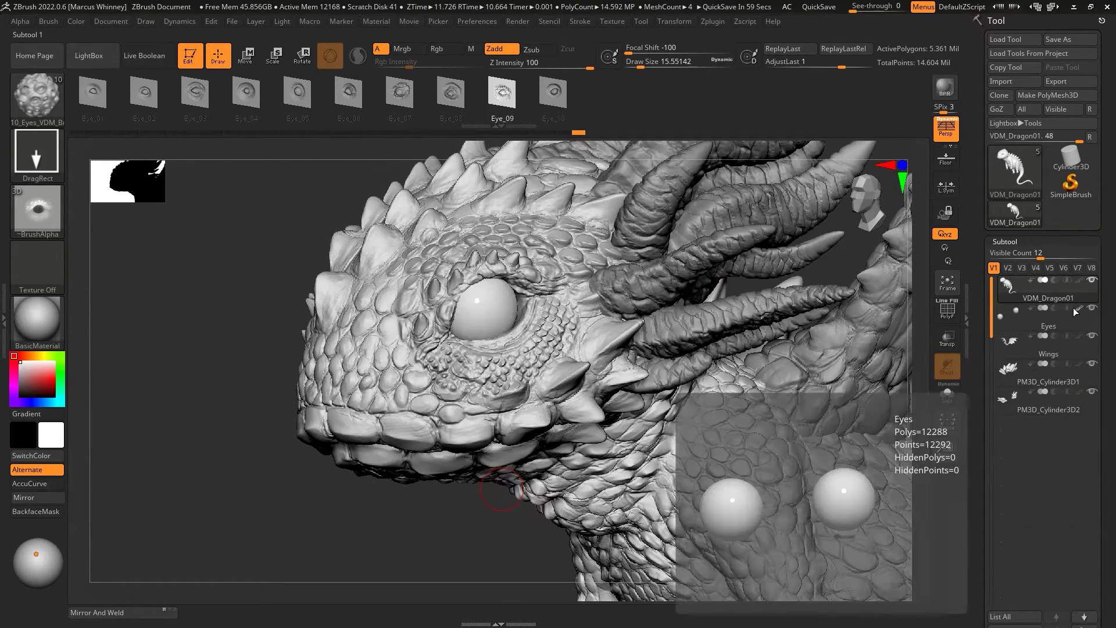
left_click_drag(456, 530, 512, 446)
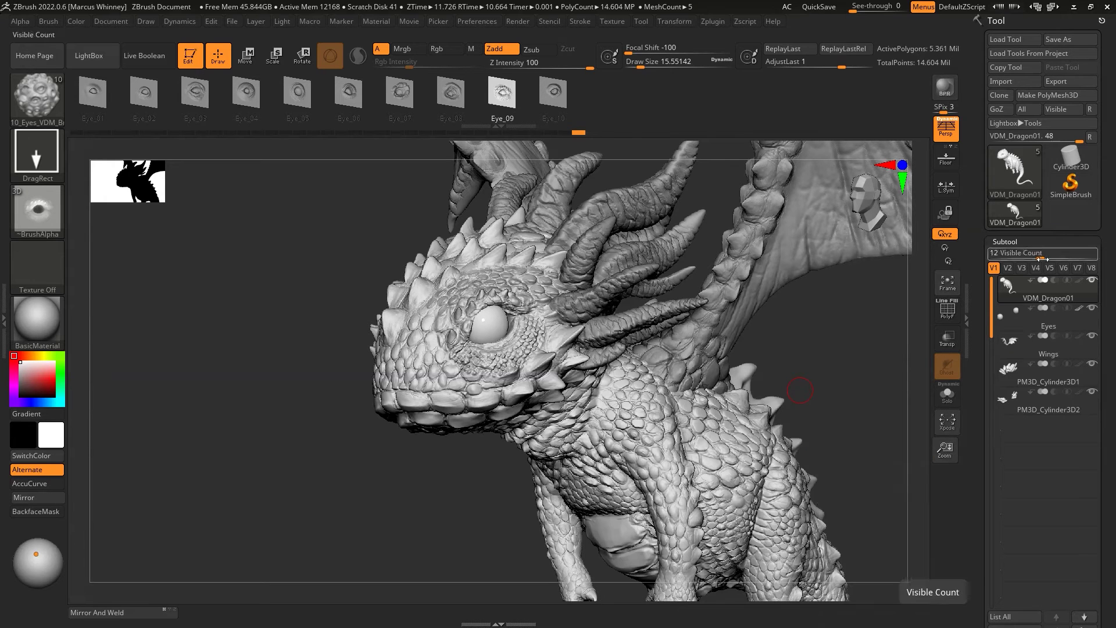
key("ctrl+z")
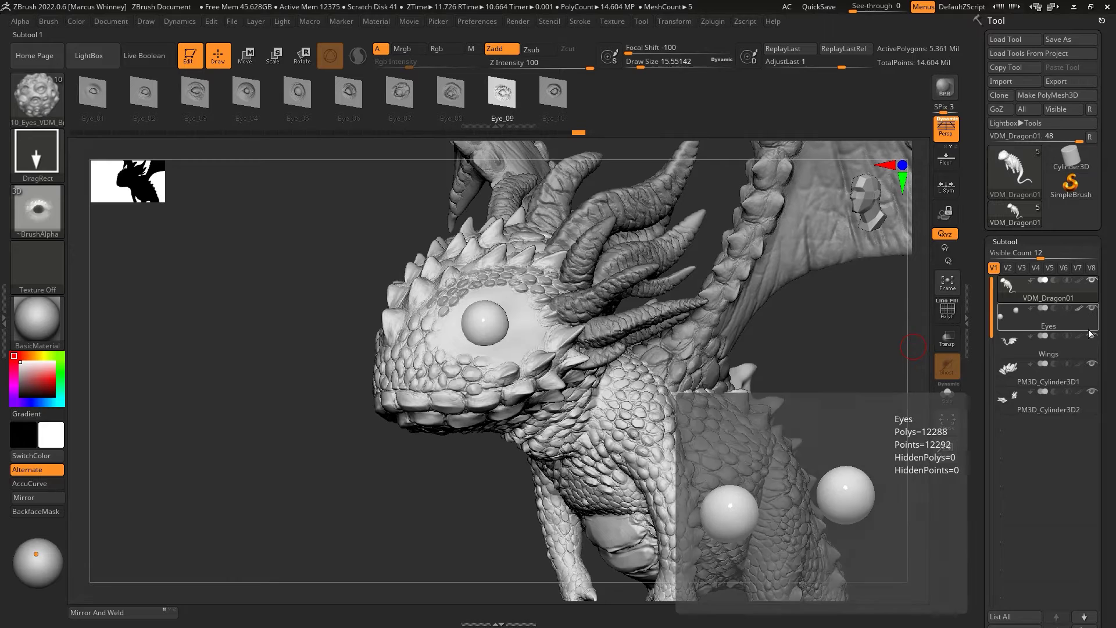
Step: Hide the Eyes subtool and open the sculpt layers of the VDM_Dragon01 body from eye01 onward
left_click(1092, 308)
scroll(1095, 261, "down", 5)
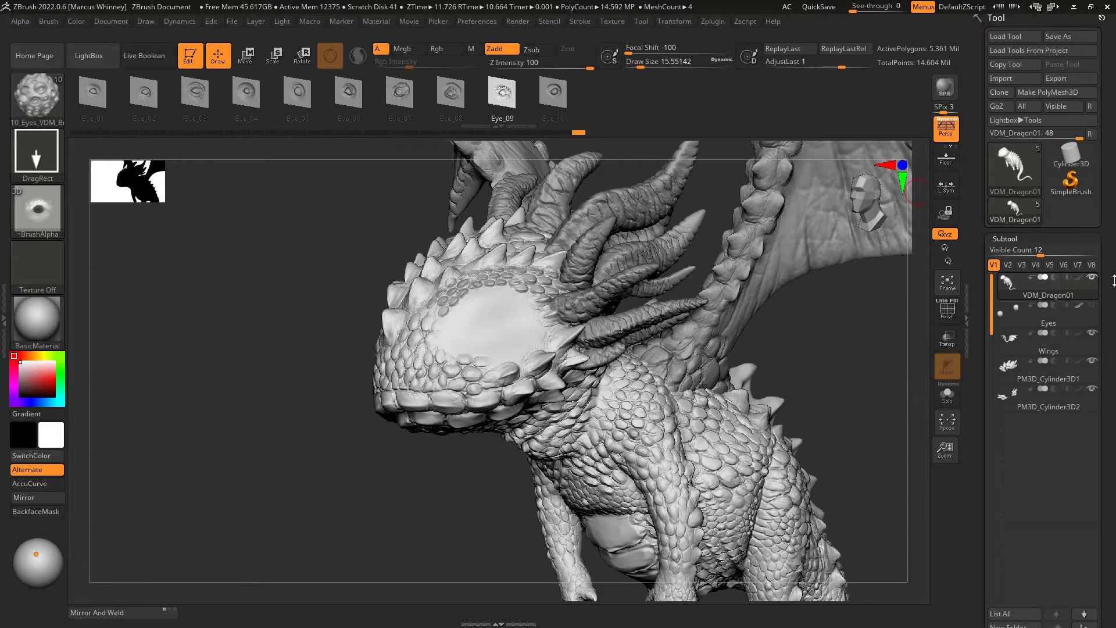
scroll(1114, 188, "down", 5)
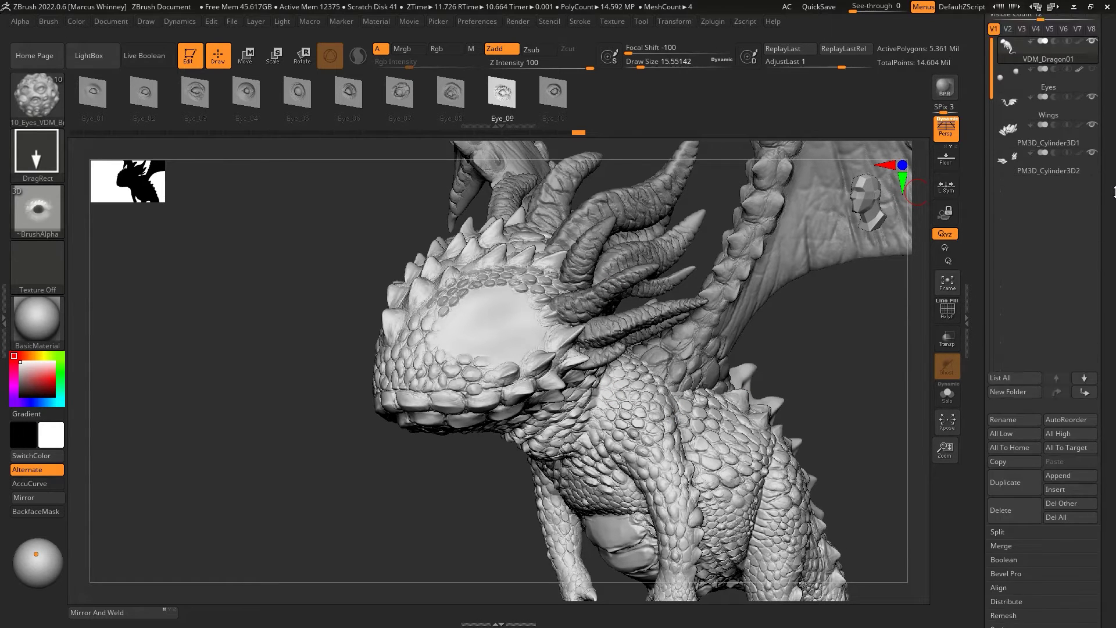
scroll(1113, 164, "down", 8)
left_click(1005, 381)
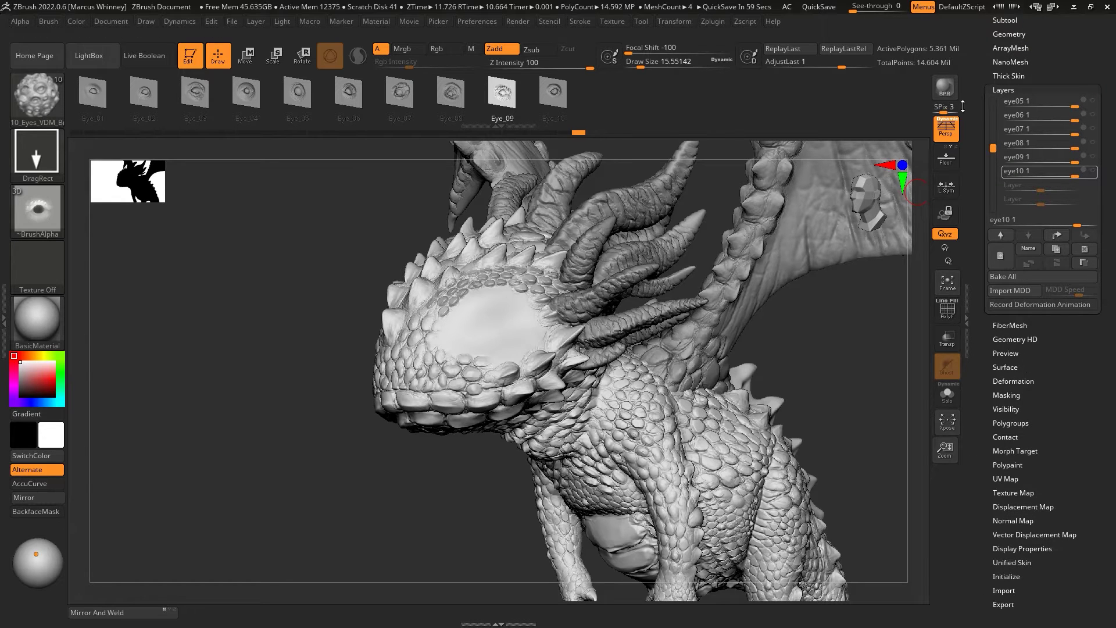
scroll(1047, 145, "up", 4)
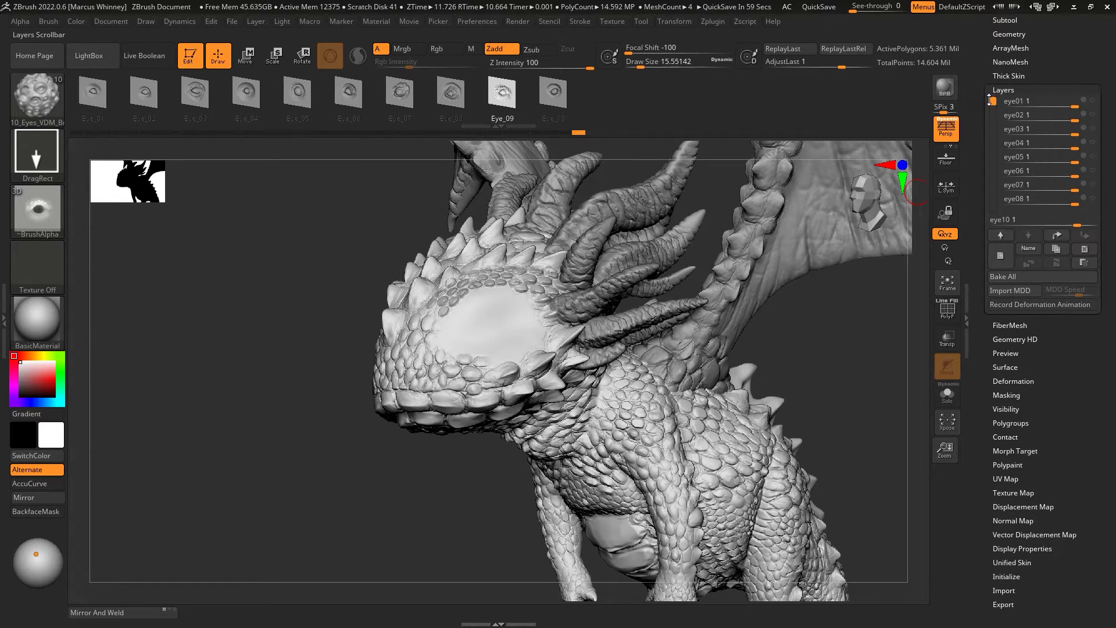
Step: Preview the eye variations on layers eye01 through eye09 one at a time
left_click(1093, 102)
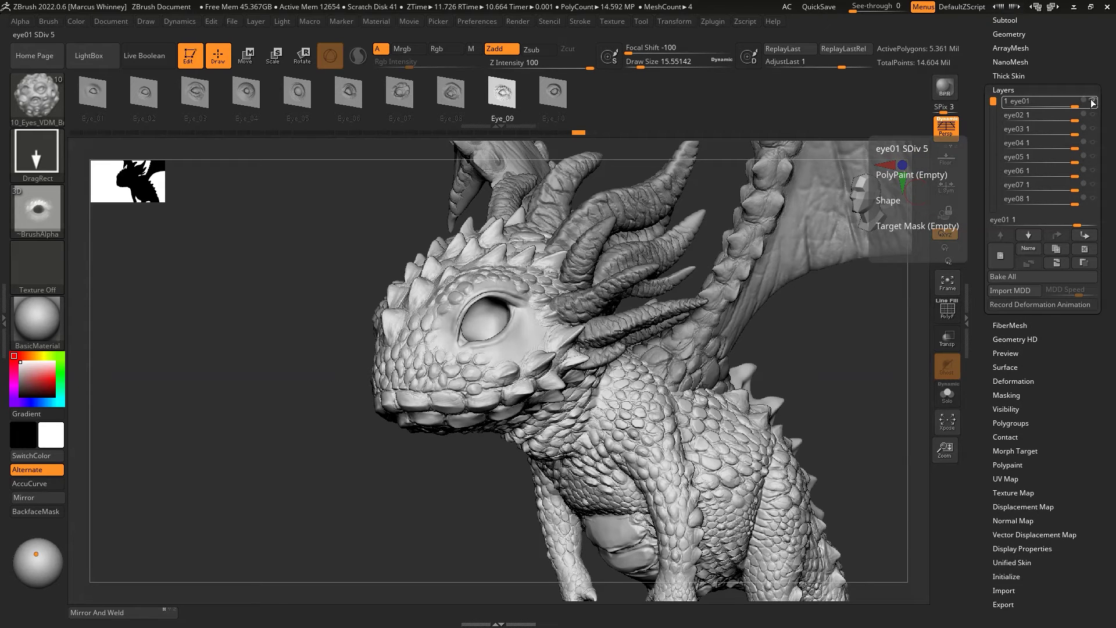
left_click(1095, 116)
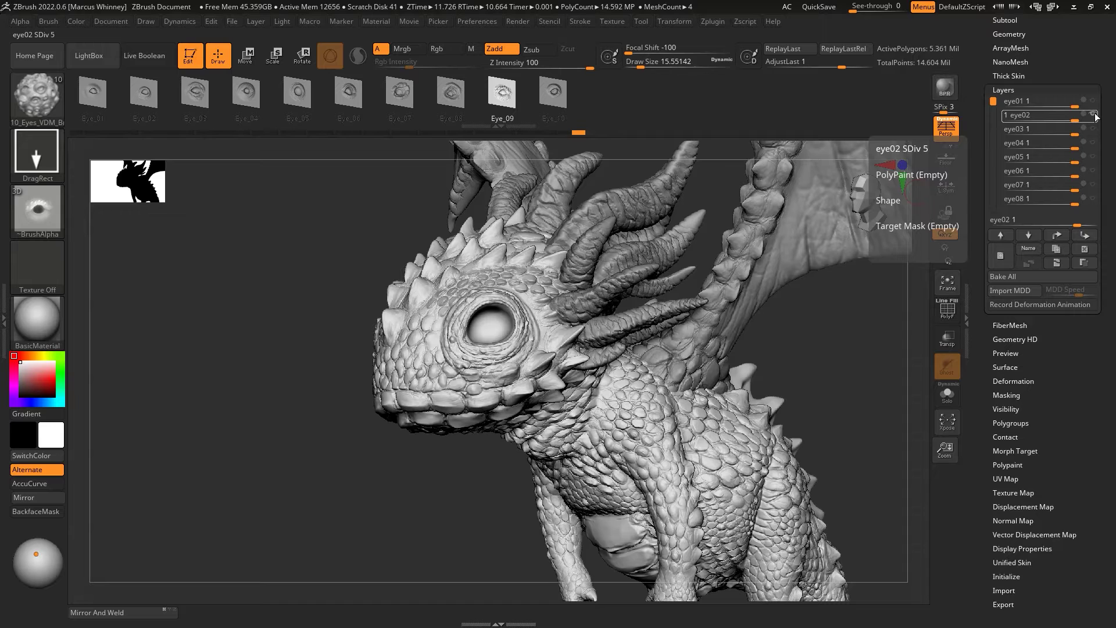
left_click(1094, 129)
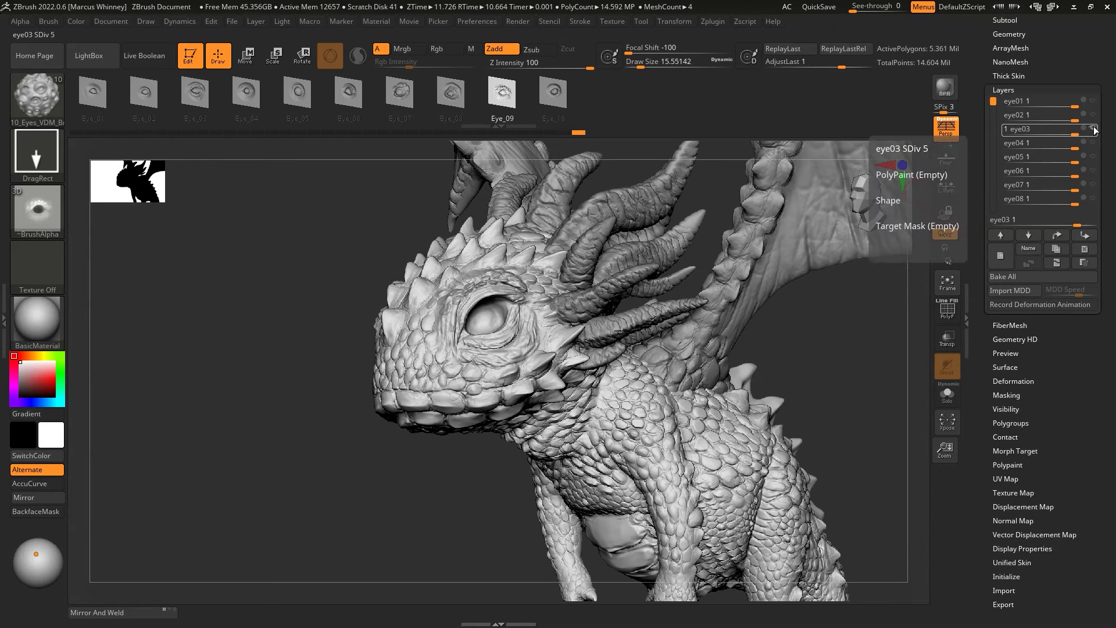
left_click(1094, 143)
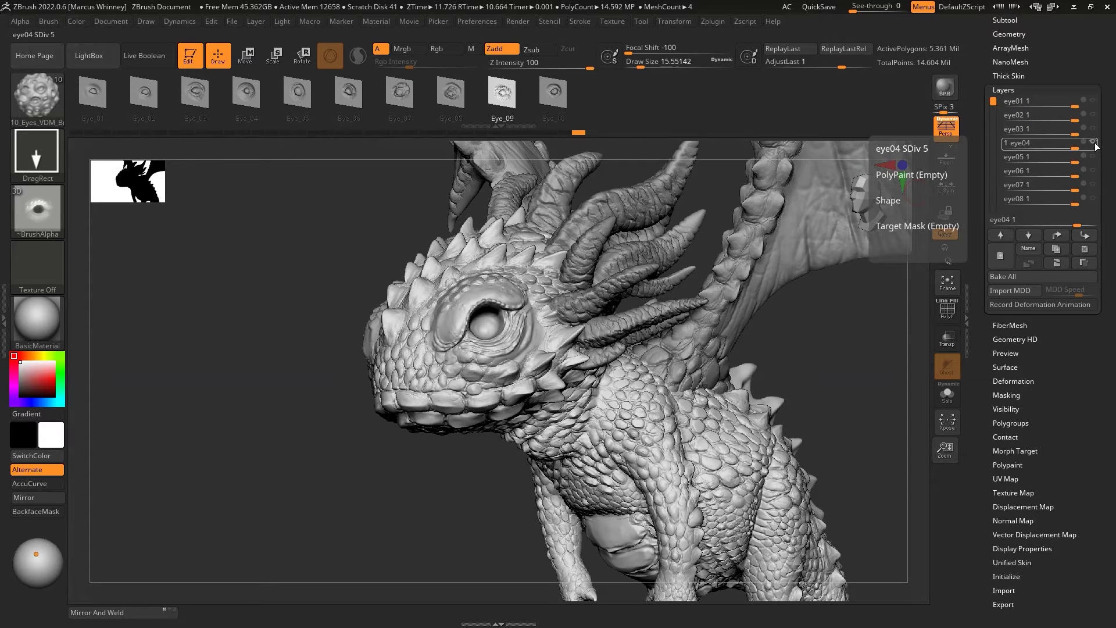
left_click(1093, 155)
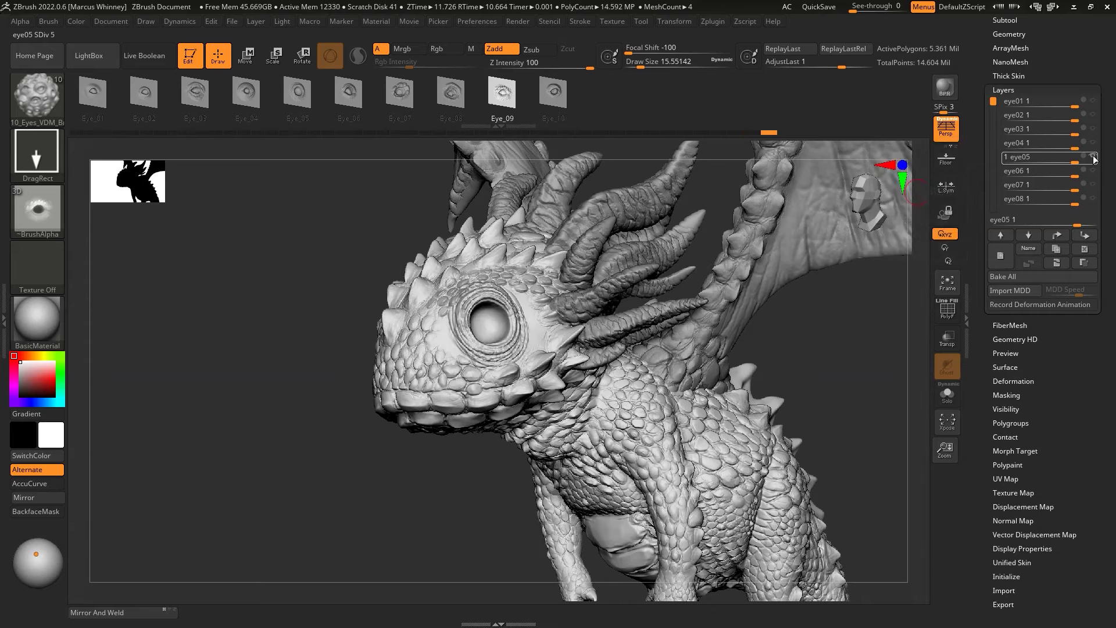
left_click(1094, 171)
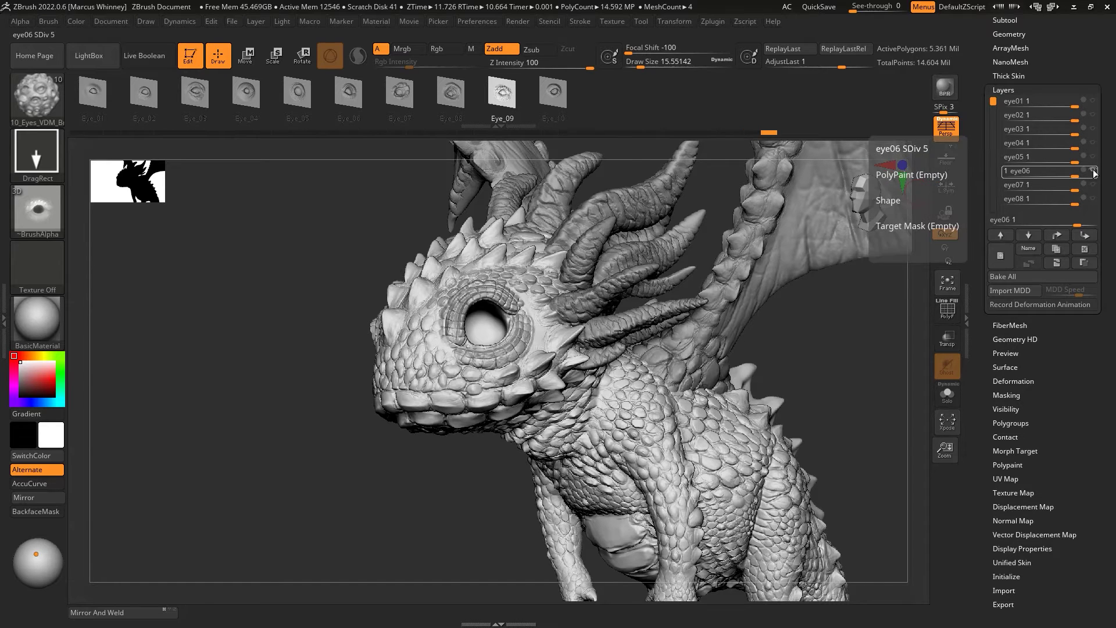
left_click(1093, 184)
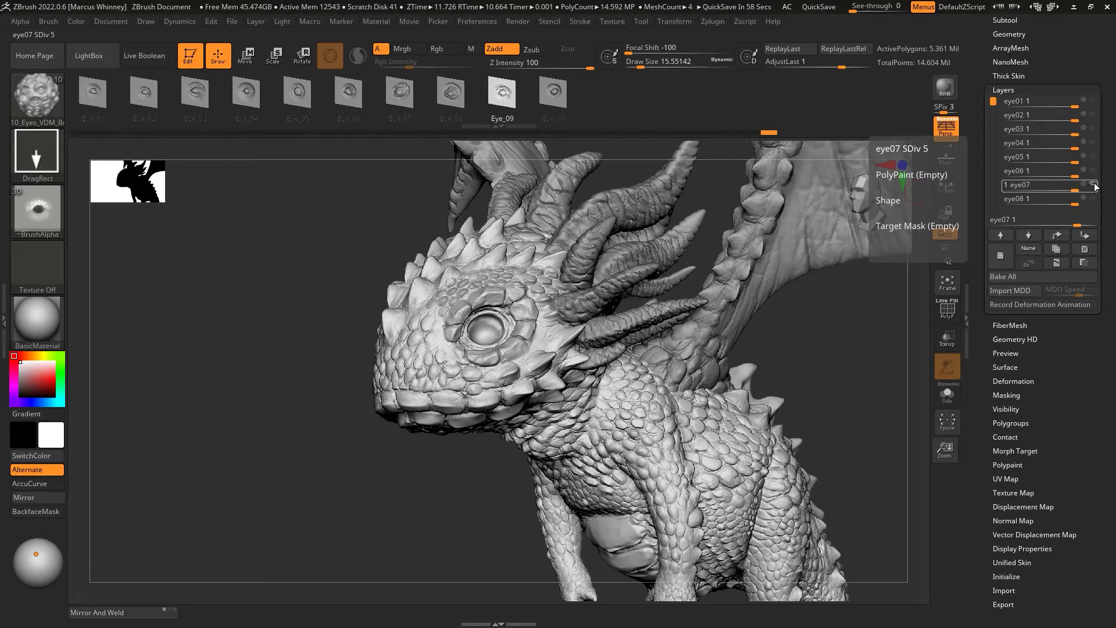
left_click(1093, 199)
left_click_drag(993, 101, 993, 149)
left_click(1094, 157)
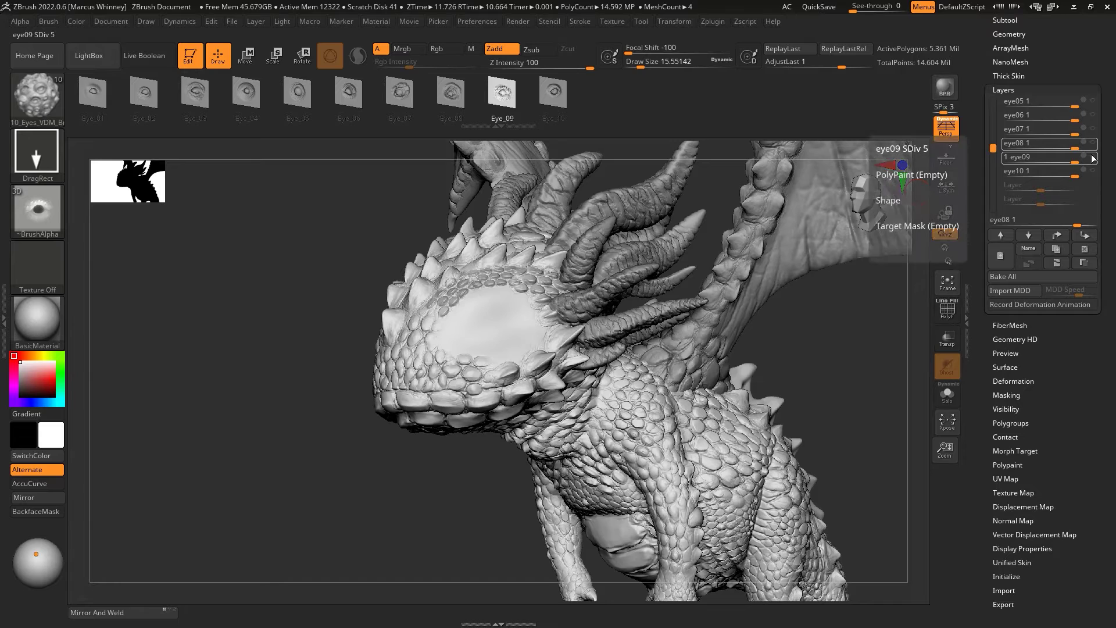
Step: Make the eye10 layer visible and lower its intensity to about 0.61
left_click(1095, 172)
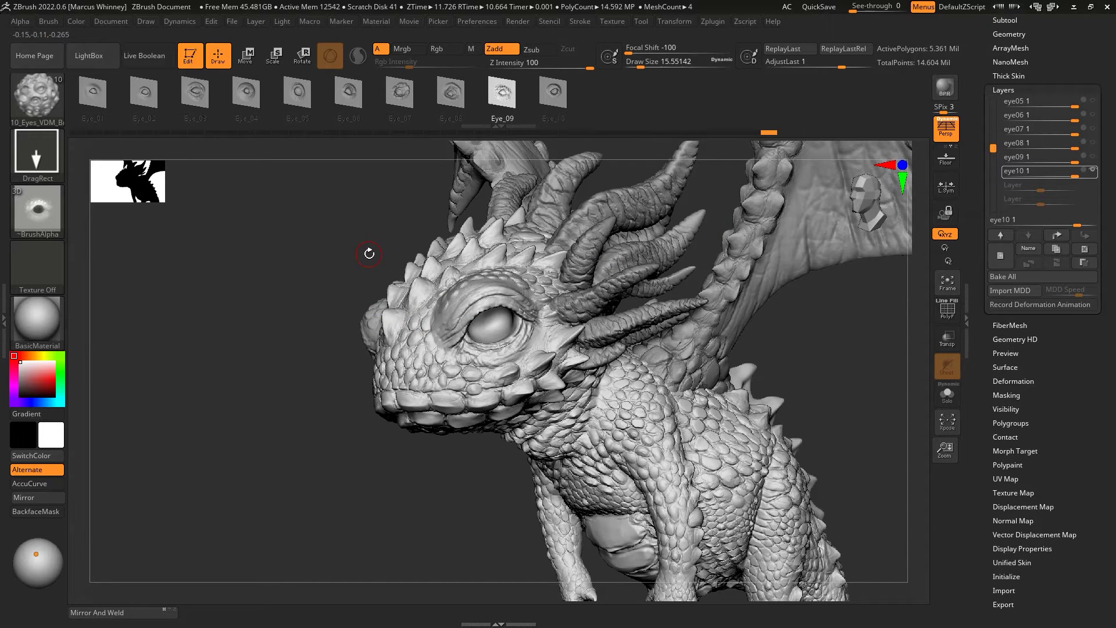
left_click_drag(815, 343, 579, 448)
left_click_drag(713, 417, 742, 441)
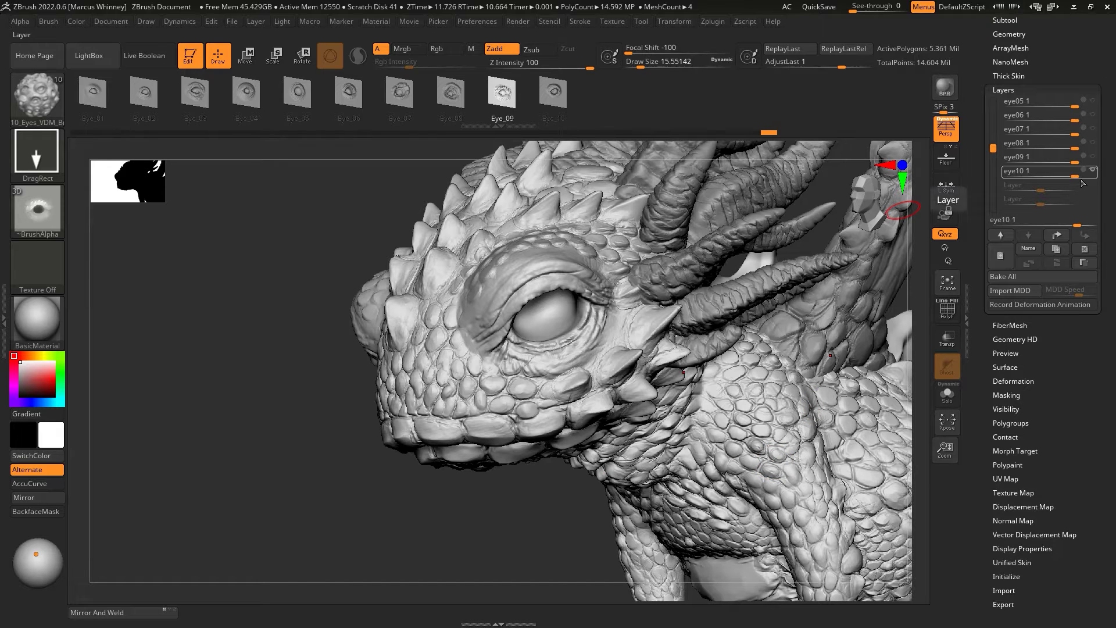
left_click_drag(1070, 174, 1058, 174)
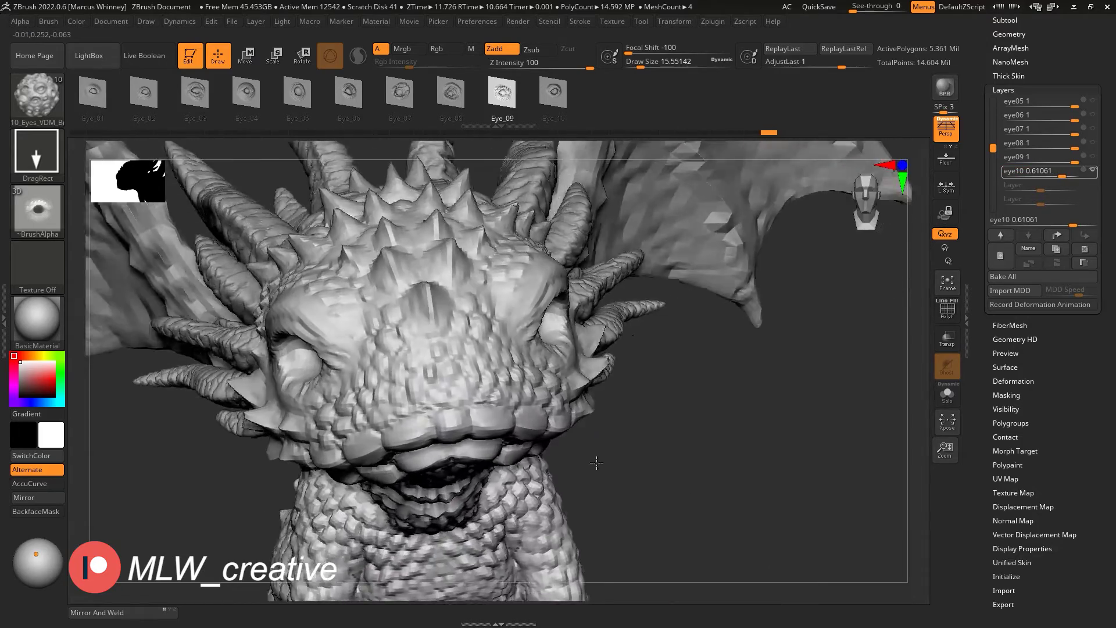
left_click_drag(596, 463, 736, 412)
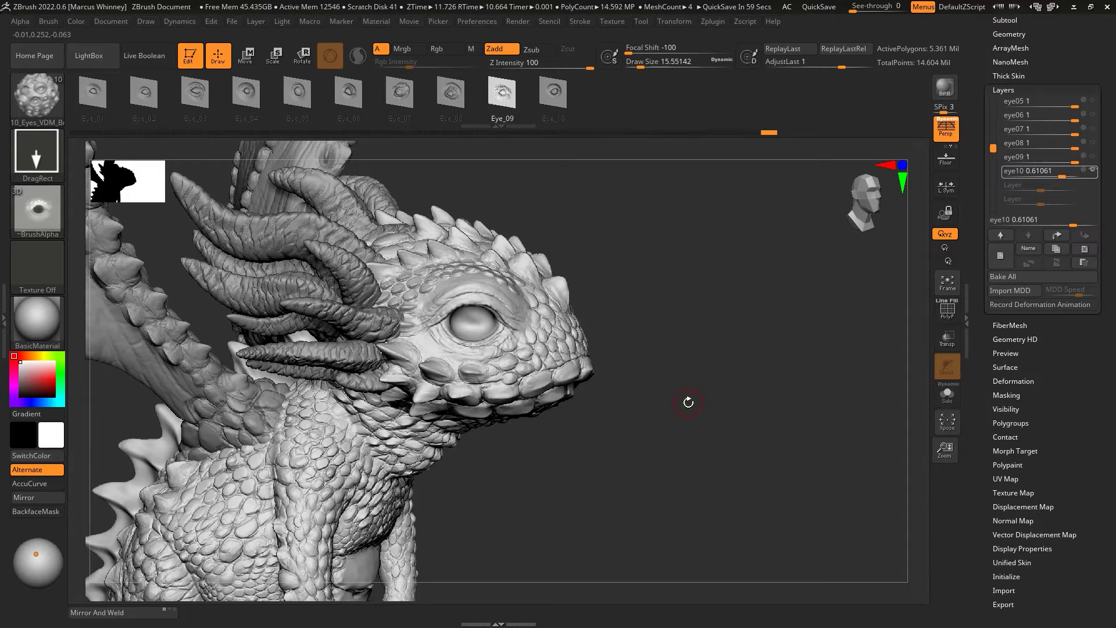
Step: Examine the eye10 eyelids on the dragon's head from both sides and from the front
left_click_drag(688, 402, 605, 432)
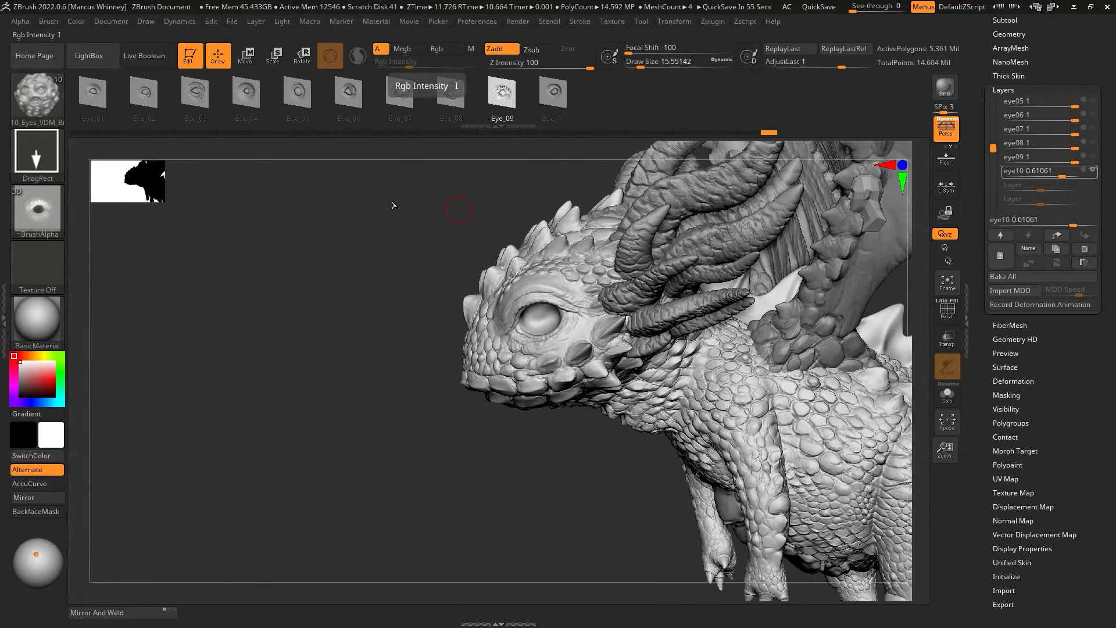
left_click_drag(393, 204, 439, 184)
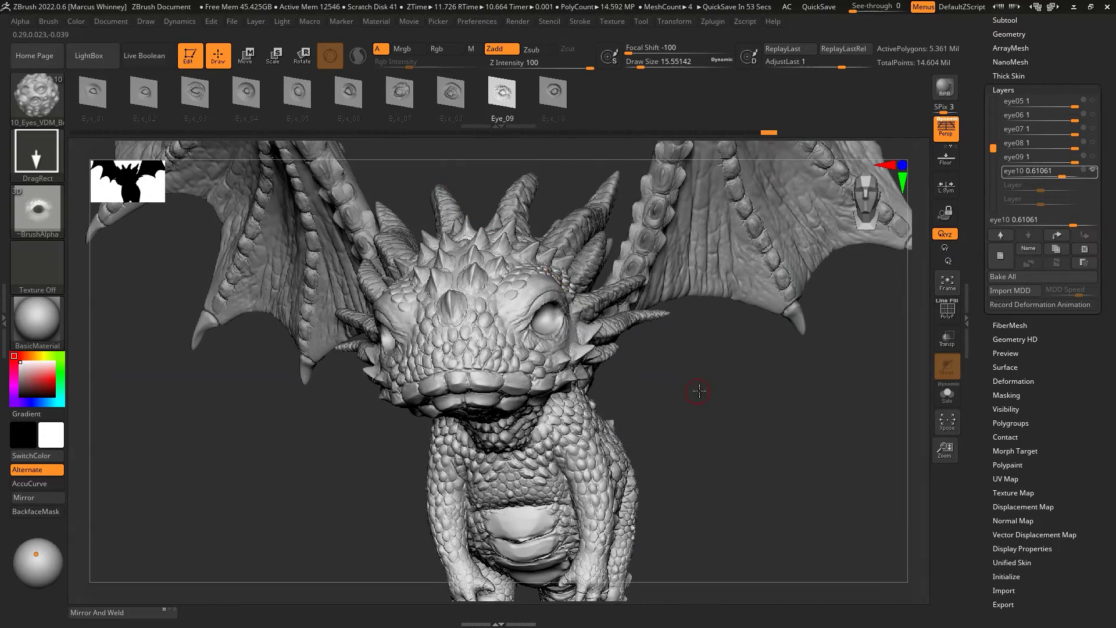
left_click_drag(698, 392, 504, 462)
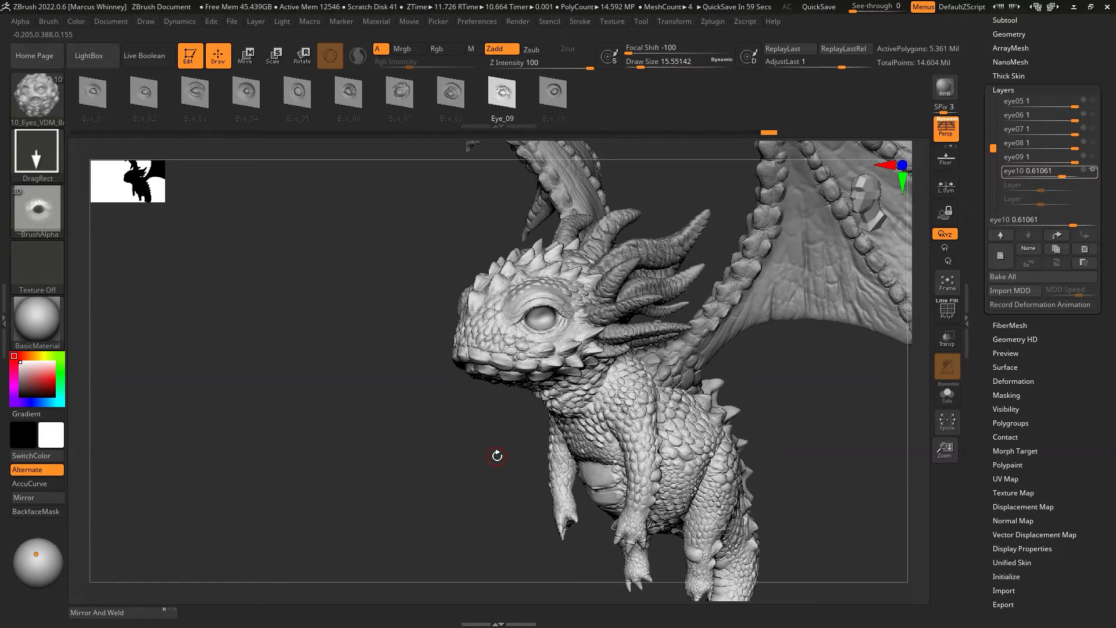
left_click_drag(799, 412, 552, 294)
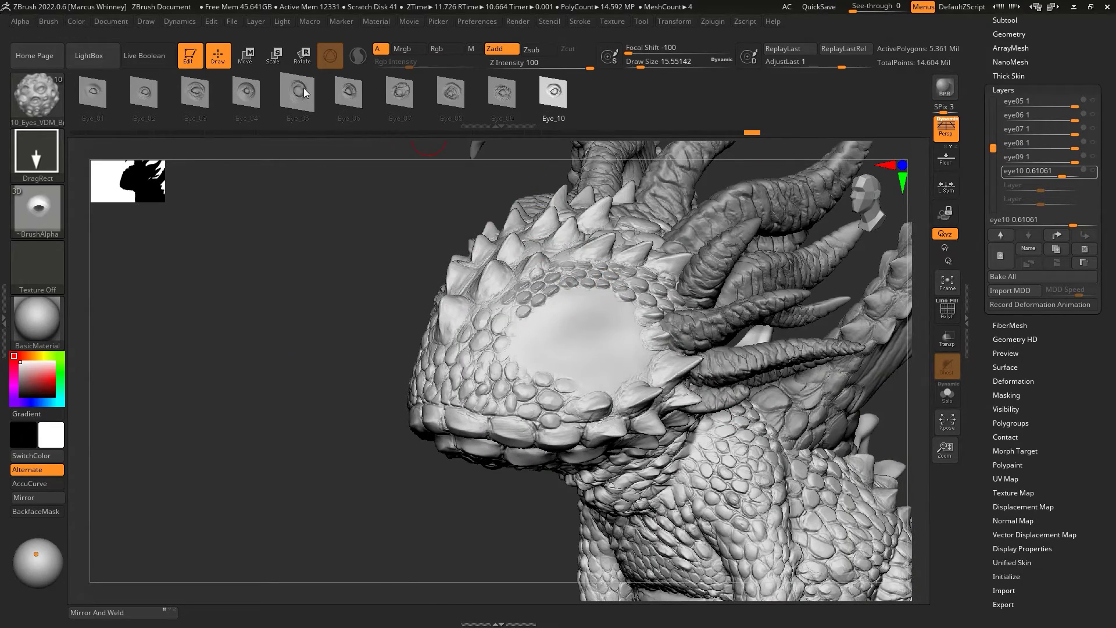
Step: Stamp a cluster of Eye_04 eyes at different sizes across the smooth eye area on the side of the head
left_click(247, 93)
mouse_move(605, 326)
left_mouse_down()
mouse_move(545, 218)
mouse_move(567, 264)
left_mouse_up()
left_click_drag(533, 343, 534, 291)
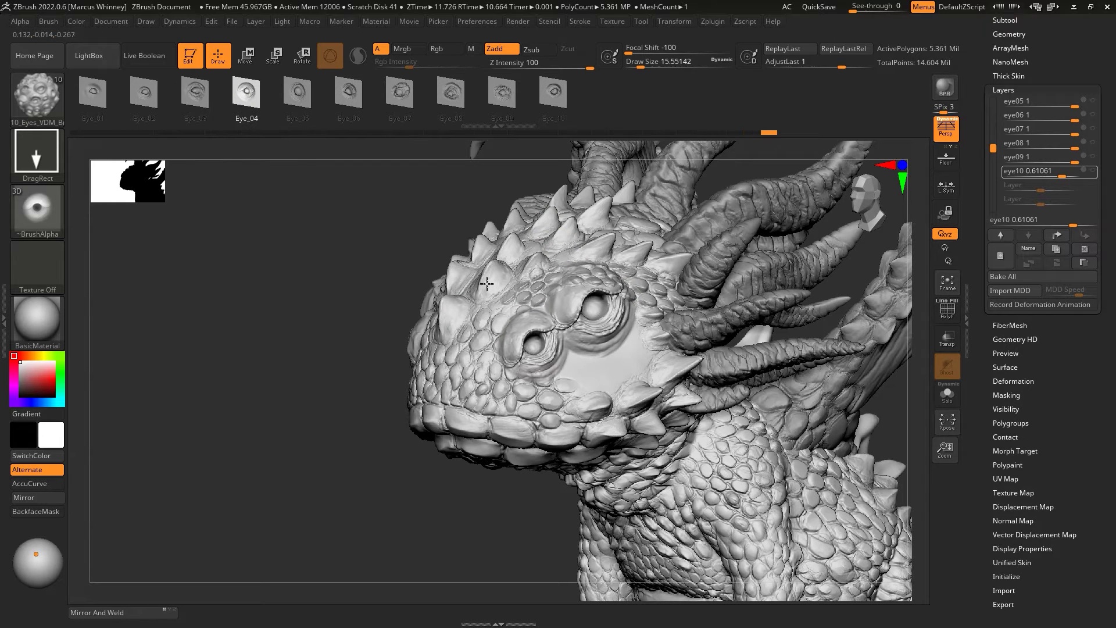
left_click_drag(610, 368, 596, 314)
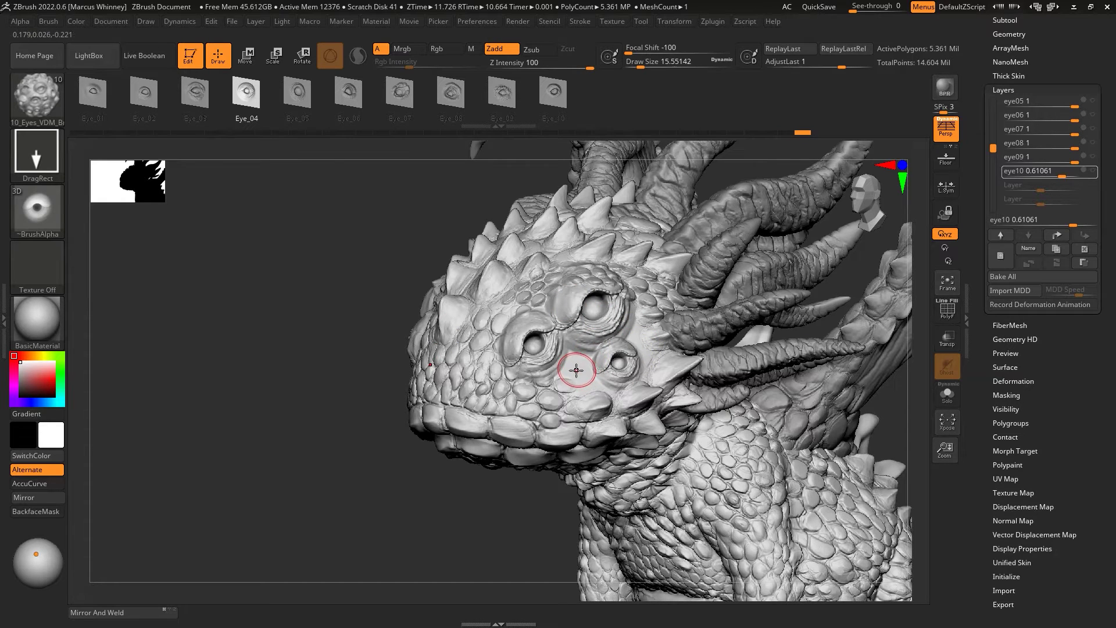
left_click_drag(578, 368, 573, 375)
Step: Undo all the Eye_04 stamps on the head
mouse_move(537, 320)
right_mouse_down()
mouse_move(773, 463)
mouse_move(730, 451)
mouse_move(774, 467)
mouse_move(738, 466)
mouse_move(817, 433)
mouse_move(761, 513)
right_mouse_up()
key("ctrl+z")
key("ctrl+z")
key("ctrl+z")
key("ctrl+z")
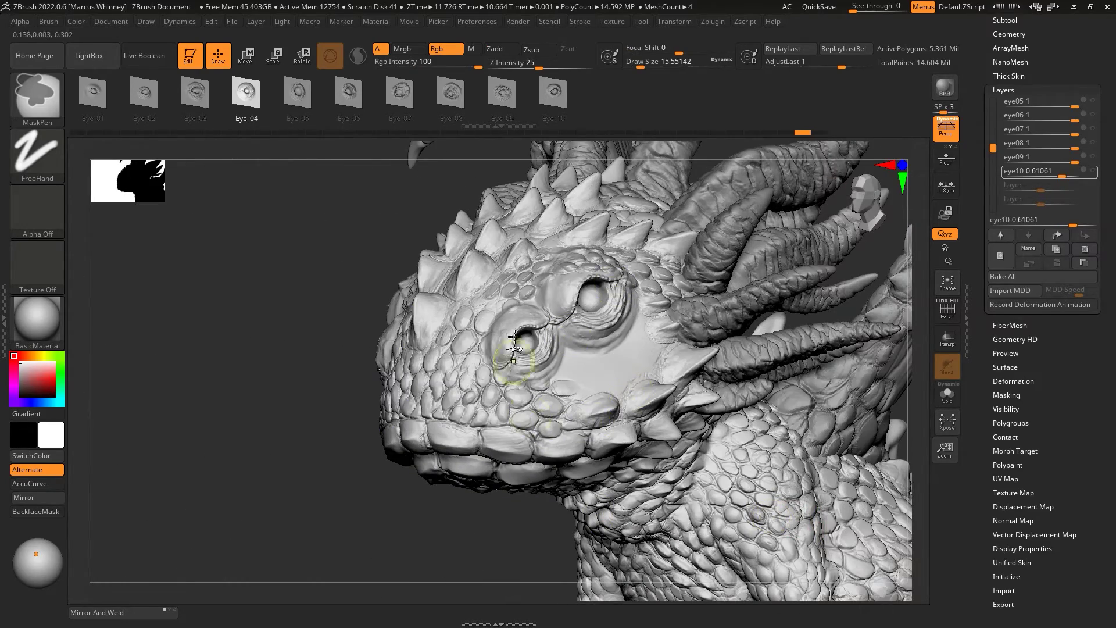
key("ctrl+z")
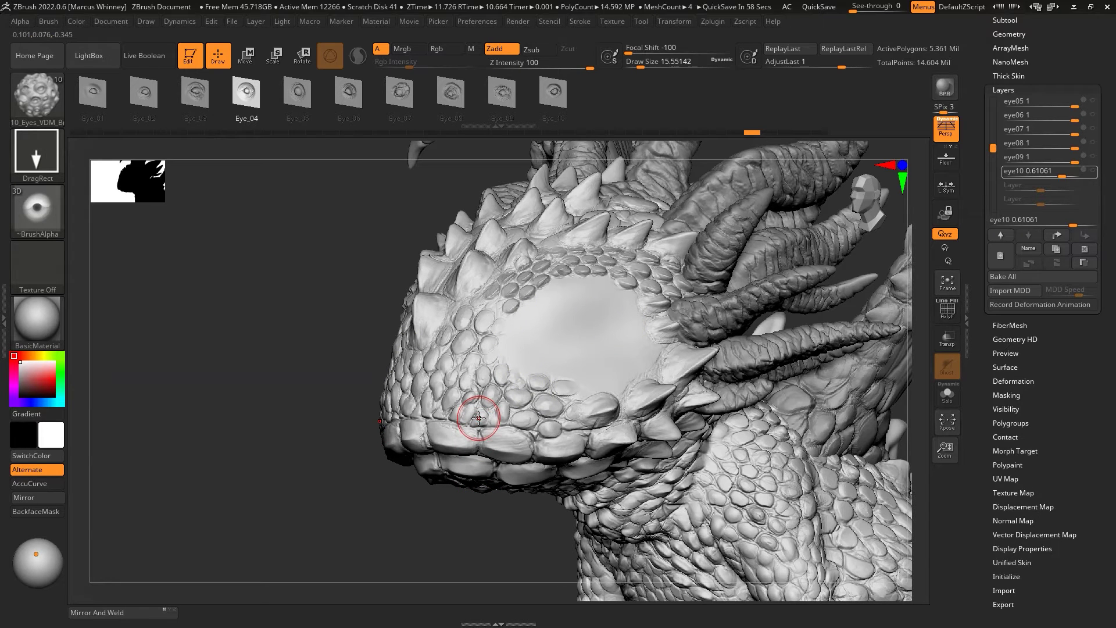
Step: Stamp one large eye over the smooth eye area starting with Eye_08, and switch the shape to Eye_09
left_click(451, 92)
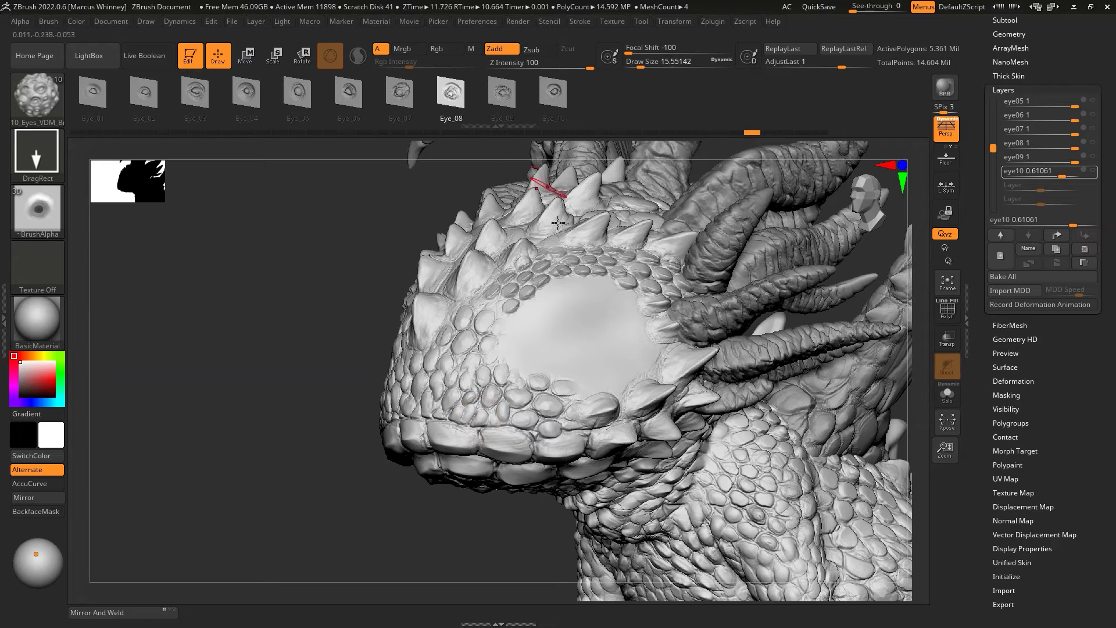
mouse_move(588, 340)
left_mouse_down()
mouse_move(508, 203)
mouse_move(590, 269)
mouse_move(583, 326)
mouse_move(456, 528)
mouse_move(496, 479)
left_mouse_up()
key("Right")
Step: Examine the new scaly eyelids on the dragon from the front and side, and select the Eye_06 variation
mouse_move(757, 480)
left_mouse_down()
mouse_move(780, 485)
mouse_move(703, 498)
mouse_move(574, 407)
left_mouse_up()
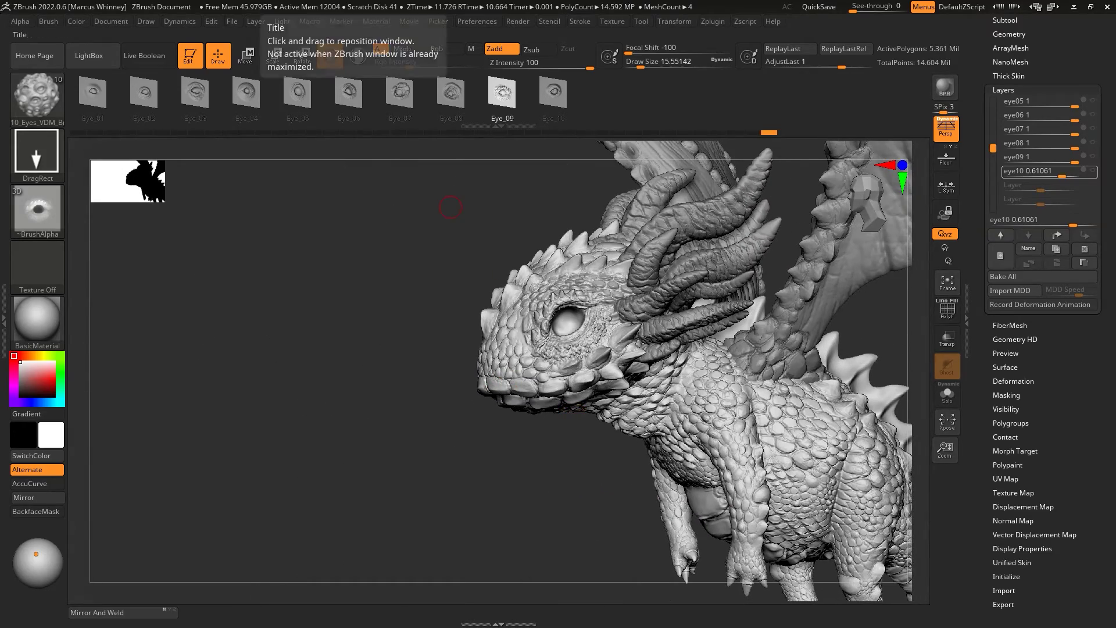
mouse_move(505, 471)
left_mouse_down()
mouse_move(476, 501)
mouse_move(530, 517)
left_mouse_up()
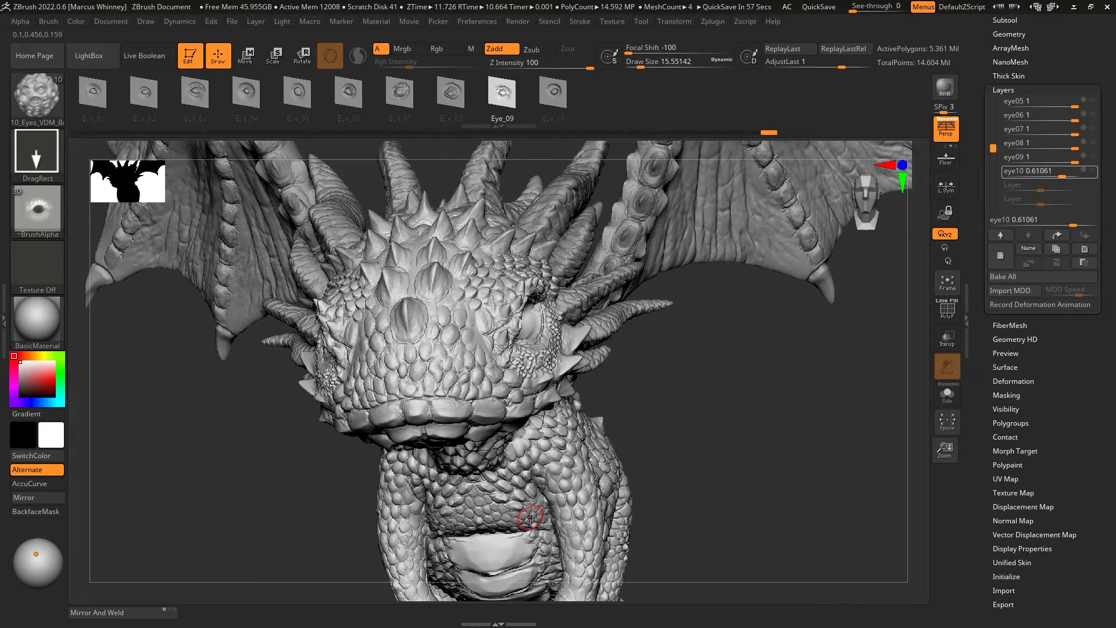
left_click_drag(756, 375, 709, 380)
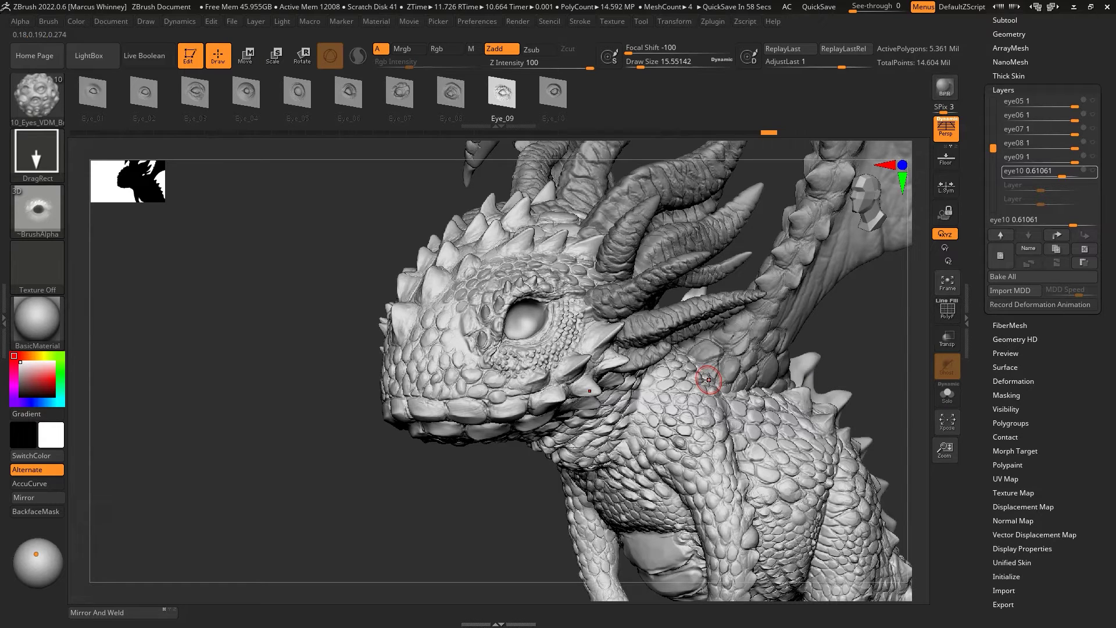
left_click(349, 93)
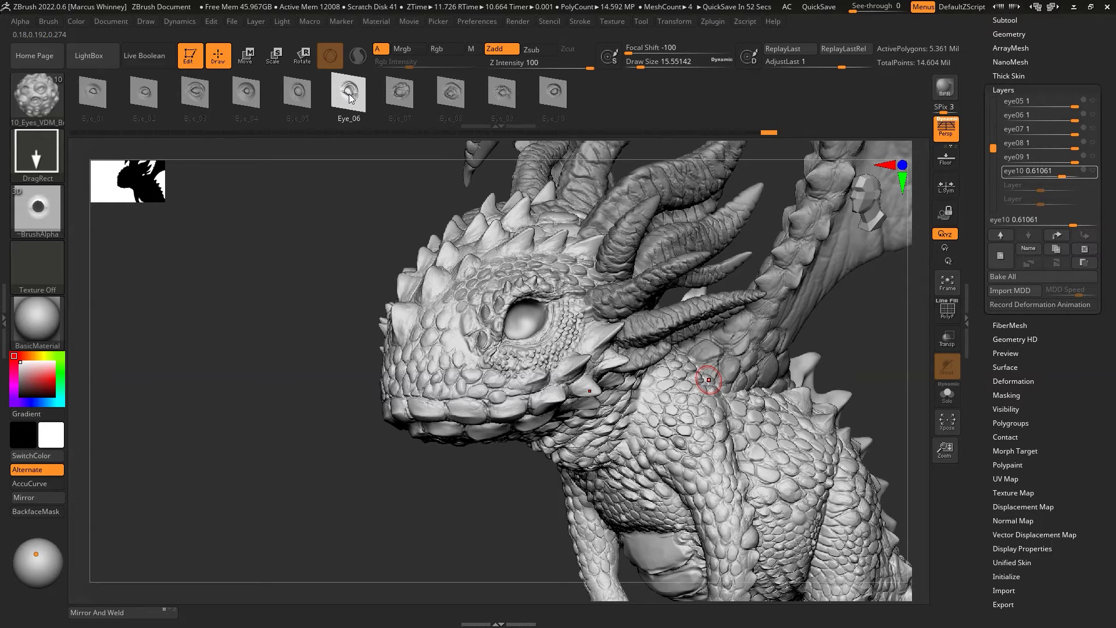
left_click_drag(417, 495, 733, 503)
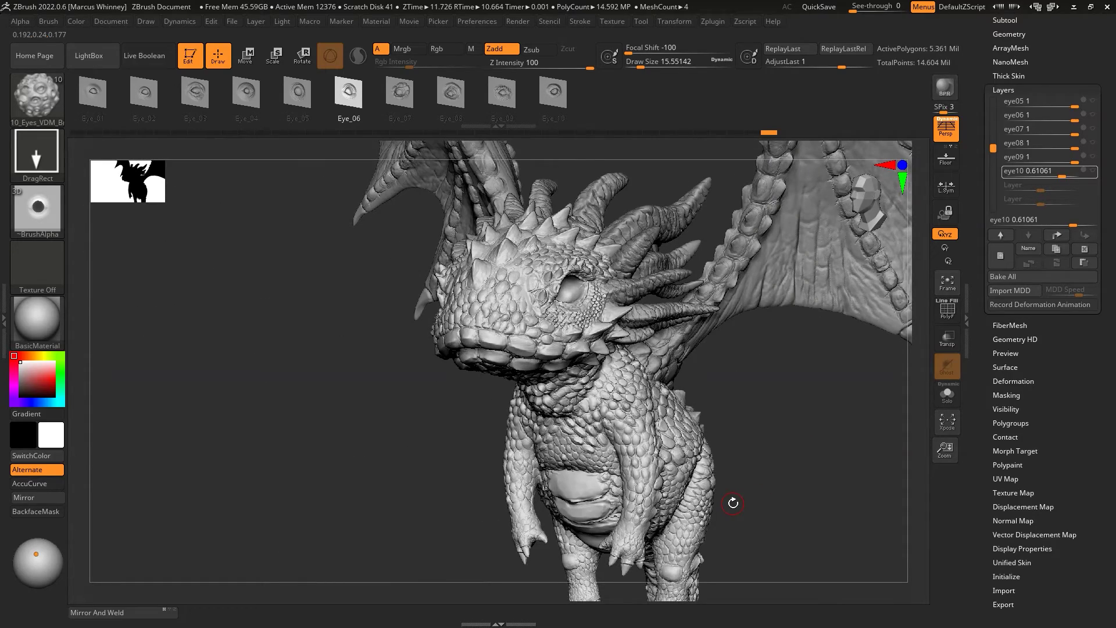
mouse_move(806, 436)
left_mouse_down()
mouse_move(849, 386)
mouse_move(849, 399)
mouse_move(636, 481)
mouse_move(508, 506)
mouse_move(516, 511)
mouse_move(418, 498)
mouse_move(812, 452)
left_mouse_up()
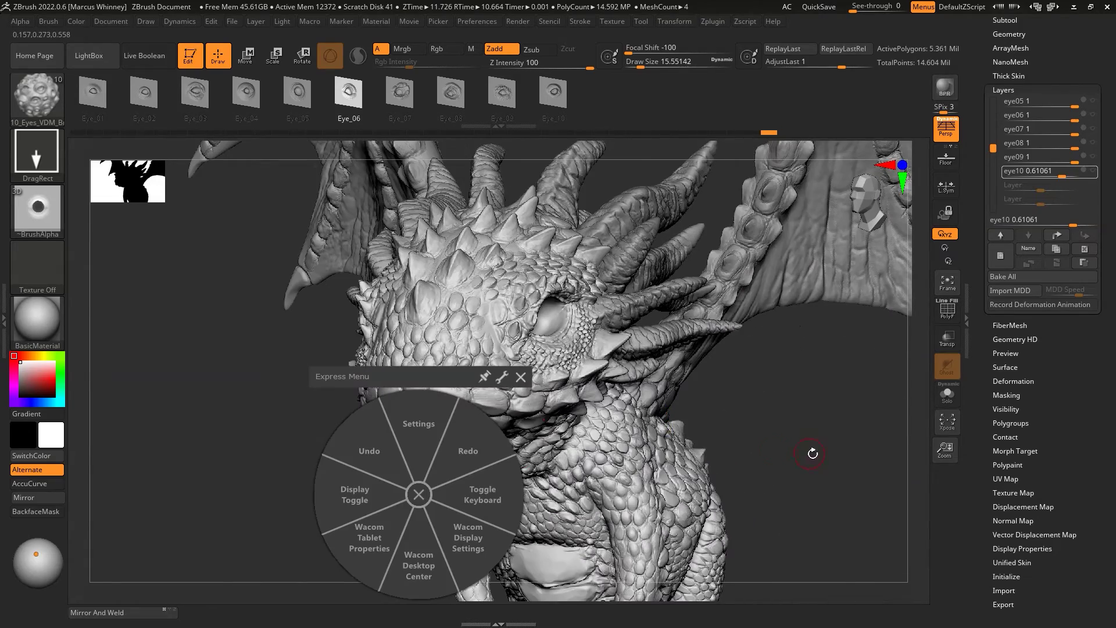
left_click(521, 376)
left_click_drag(792, 394, 804, 418)
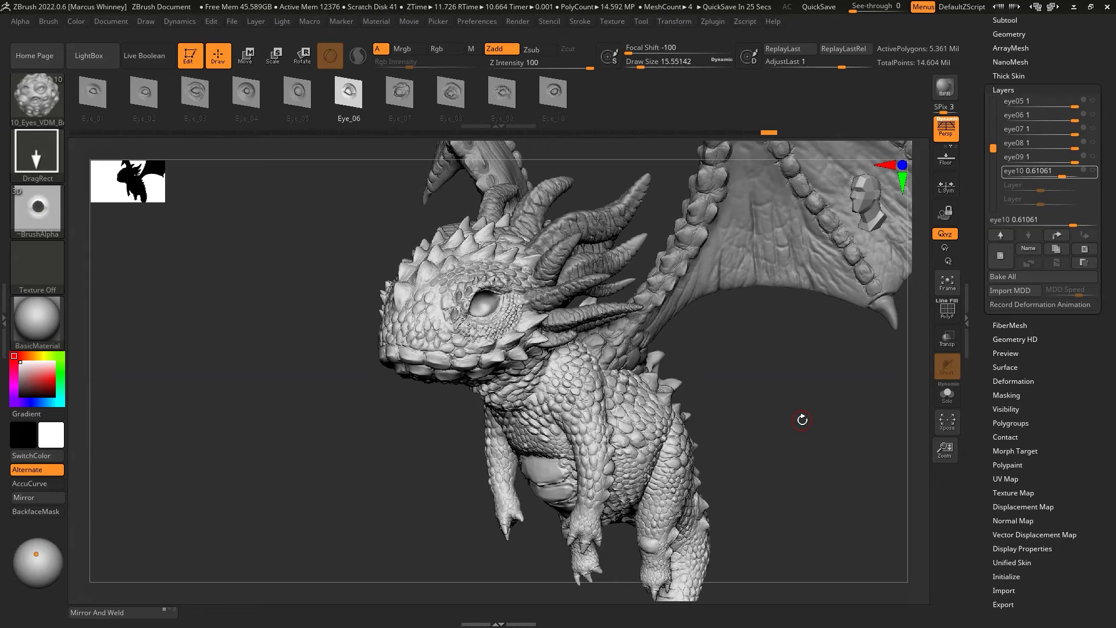
left_click_drag(740, 376, 728, 437)
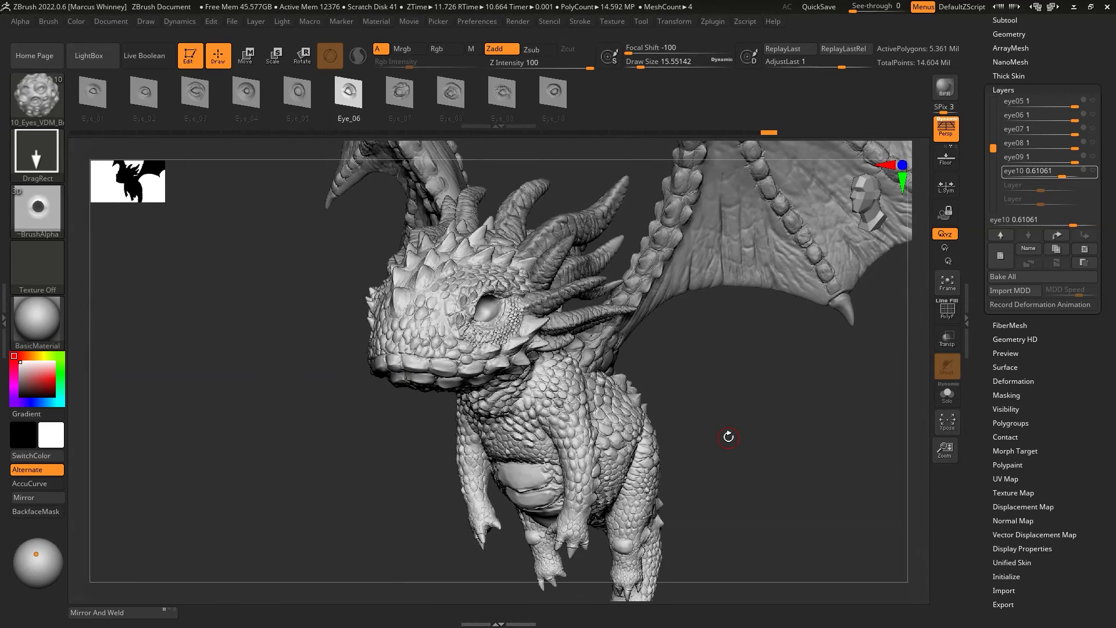